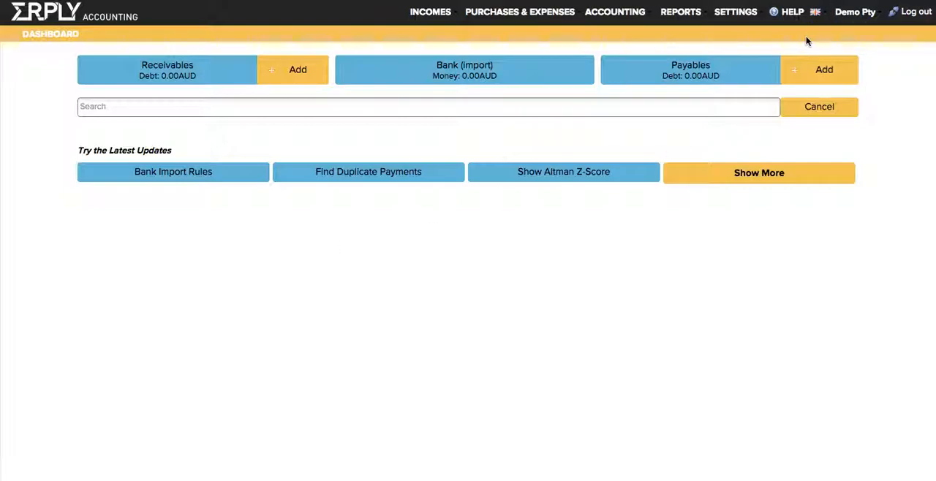
Look through the list of available organisations down to the option for adding an organisation.
{"action": "left_click", "coordinate": [853, 16]}
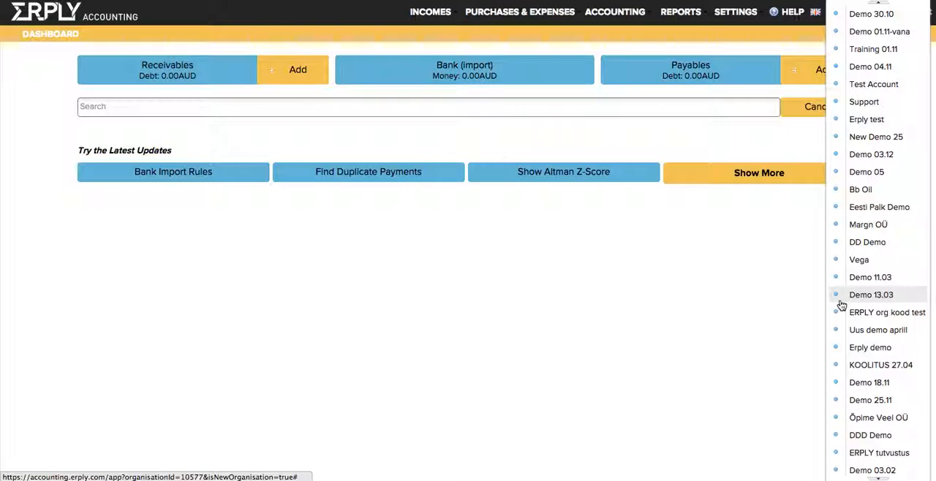
{"action": "scroll", "coordinate": [851, 384], "scroll_direction": "down", "scroll_amount": 3}
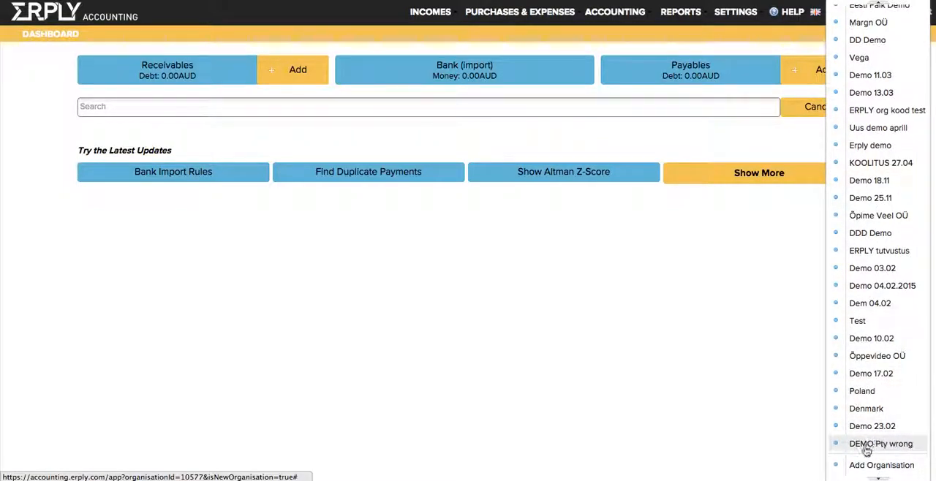
{"action": "left_click", "coordinate": [616, 348]}
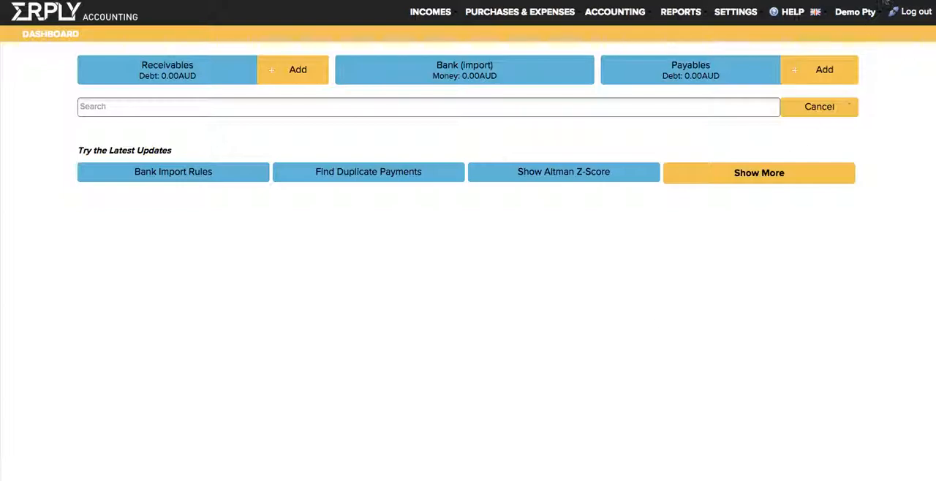
In the ERPLY POS & Inventory settings, enter the account password and the ERPLY client code, and save the settings.
{"action": "left_click", "coordinate": [733, 12]}
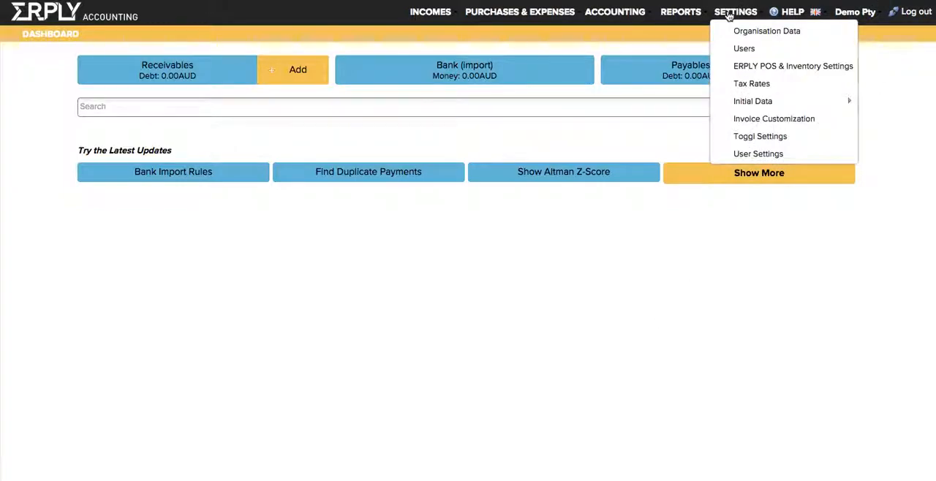
{"action": "left_click", "coordinate": [735, 68]}
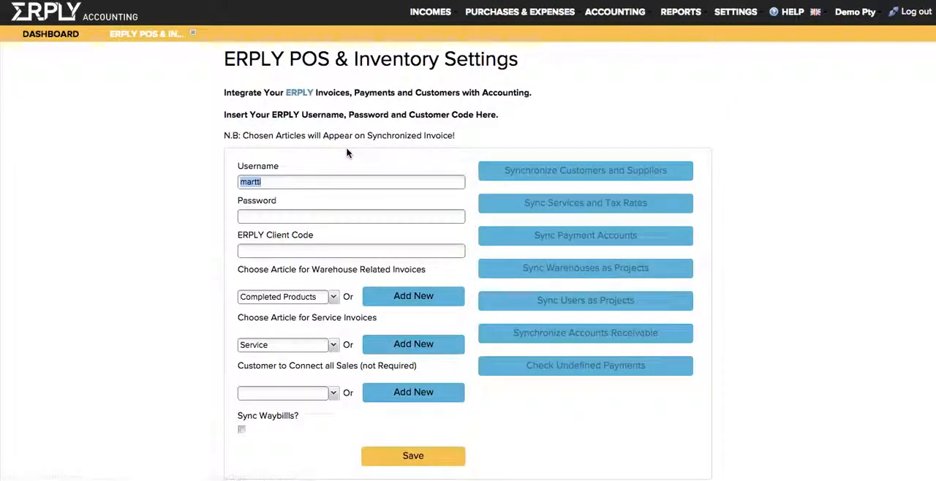
{"action": "key", "text": "Tab"}
{"action": "type", "text": "******"}
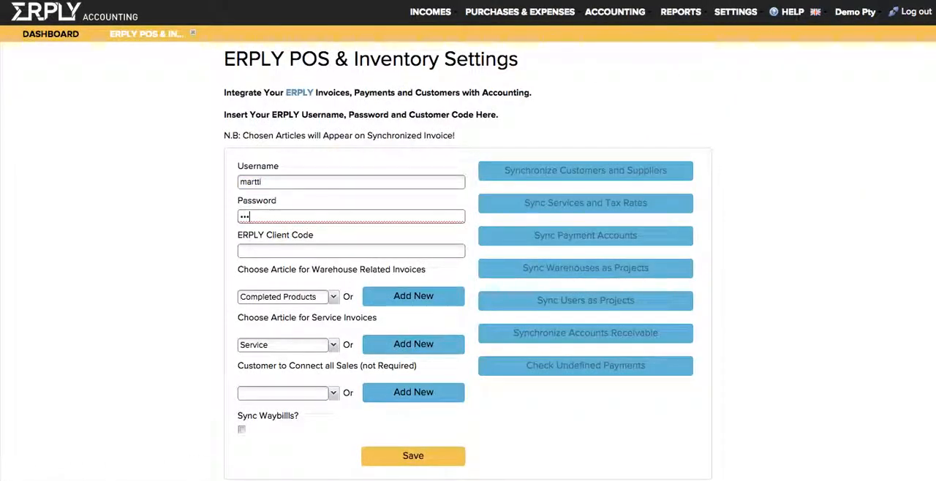
{"action": "key", "text": "Tab"}
{"action": "type", "text": "13225"}
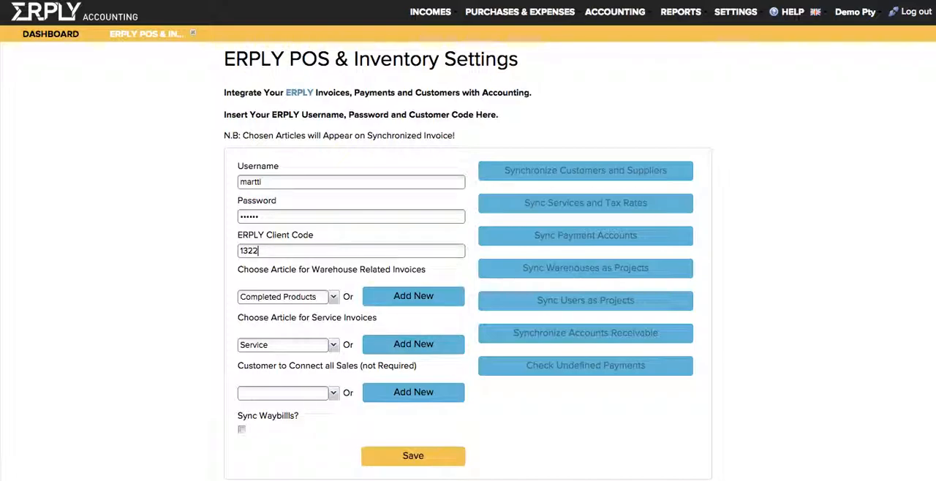
{"action": "left_click", "coordinate": [418, 463]}
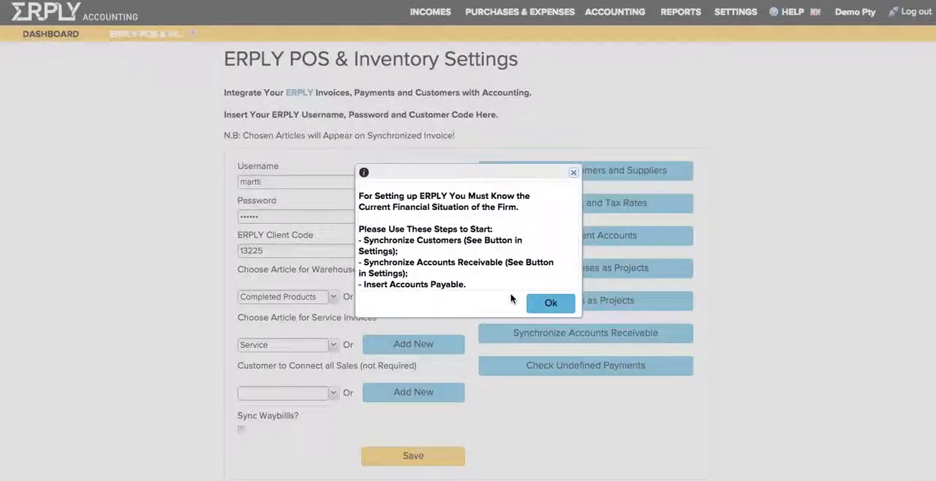
{"action": "left_click", "coordinate": [525, 300]}
{"action": "left_click", "coordinate": [468, 264]}
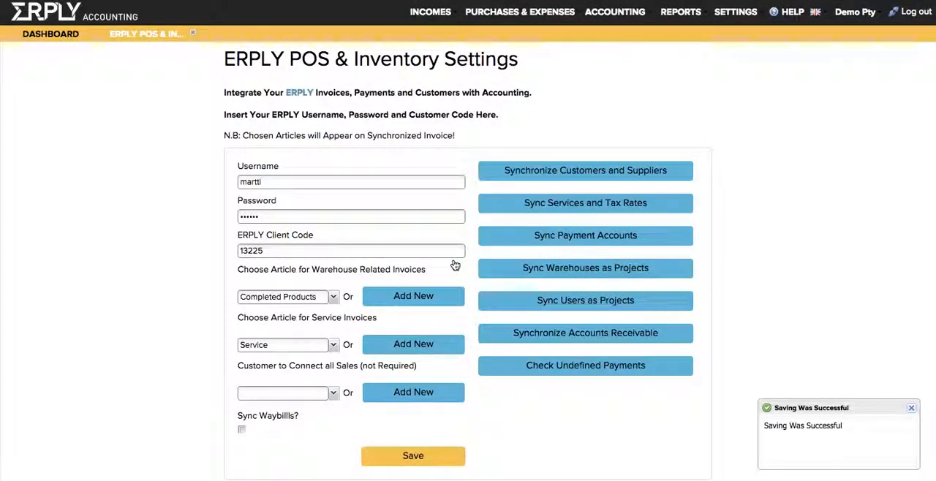
Open the payment accounts sync page and close it again.
{"action": "left_click", "coordinate": [524, 234]}
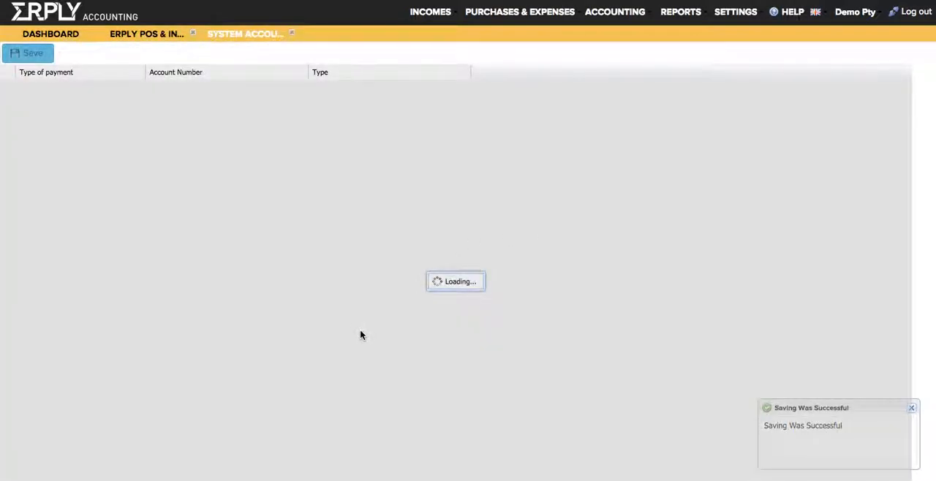
{"action": "left_click", "coordinate": [296, 33]}
Synchronize the warehouses as projects, and also the customers and suppliers.
{"action": "left_click", "coordinate": [507, 268]}
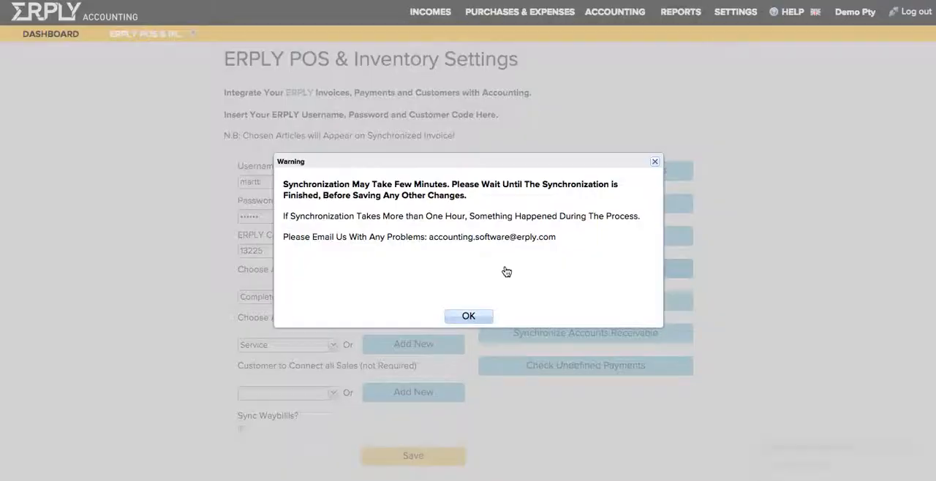
{"action": "left_click", "coordinate": [459, 326]}
{"action": "left_click", "coordinate": [555, 172]}
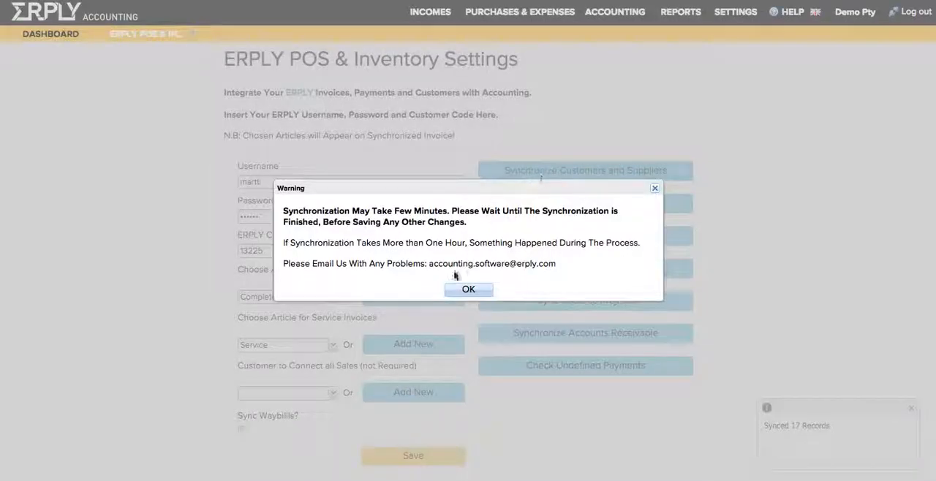
{"action": "left_click", "coordinate": [469, 286]}
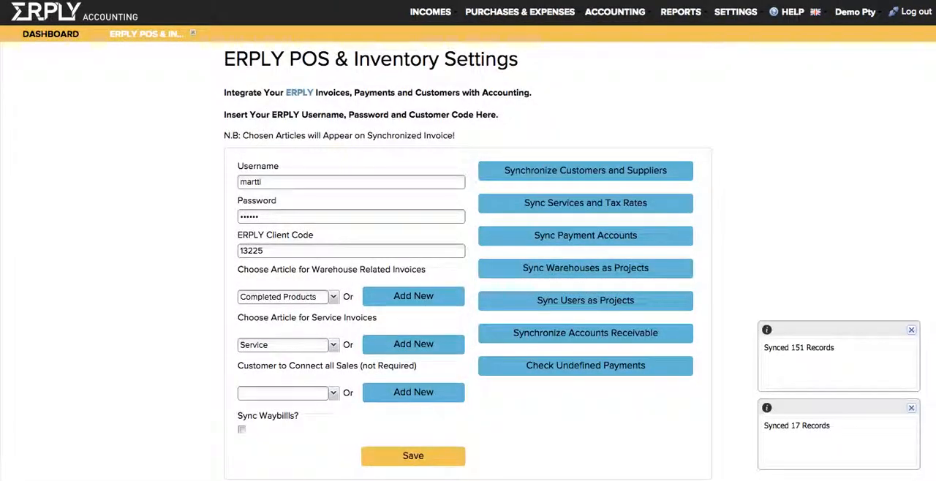
Reload the accounting application, confirming that the settings page may be left.
{"action": "key", "text": "BackSpace"}
{"action": "key", "text": "Return"}
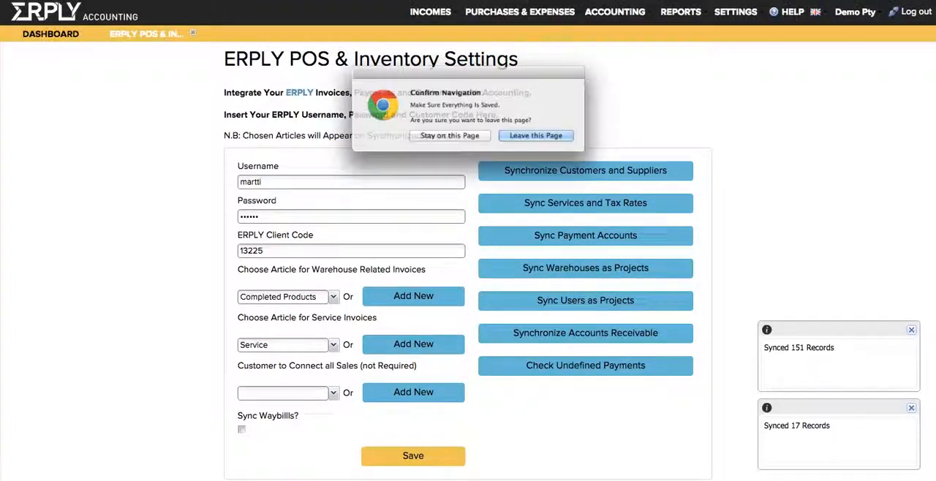
{"action": "key", "text": "Return"}
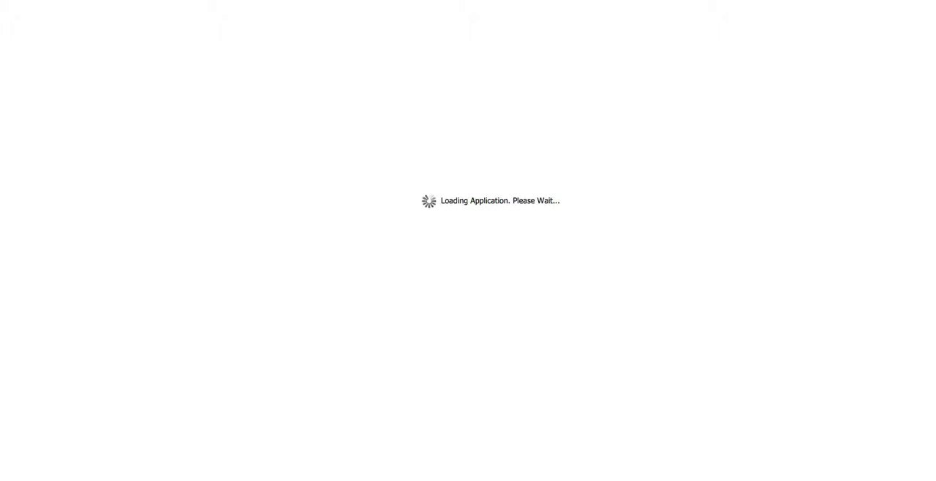
Run the synchronization with ERPLY POS & Inventory, syncing from 01/01/2014.
{"action": "left_click", "coordinate": [142, 69]}
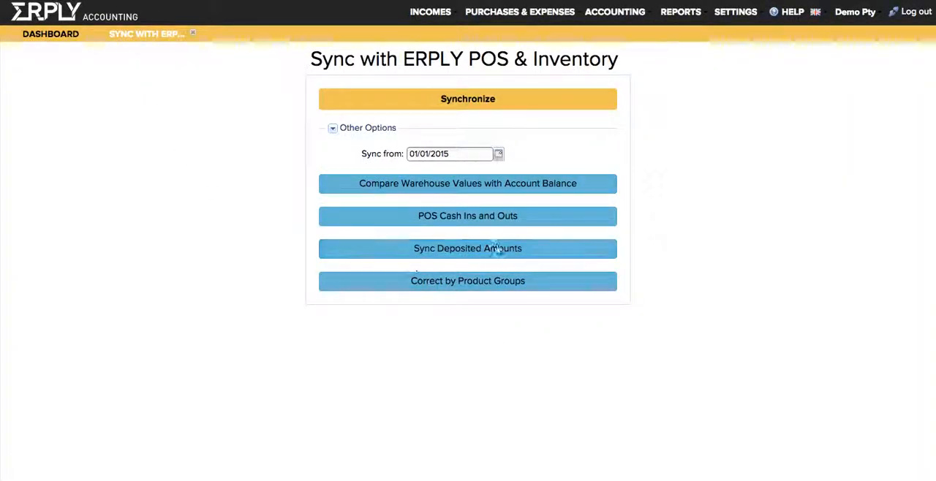
{"action": "key", "text": "BackSpace"}
{"action": "type", "text": "4"}
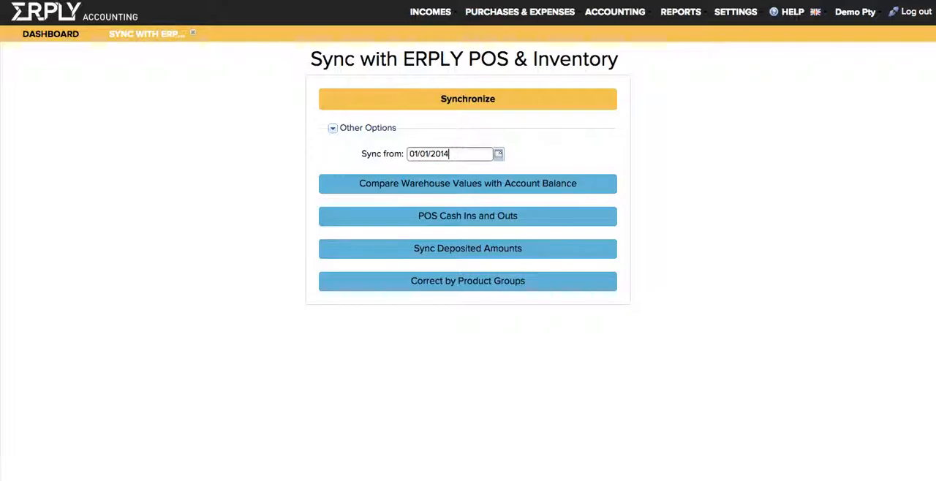
{"action": "key", "text": "Return"}
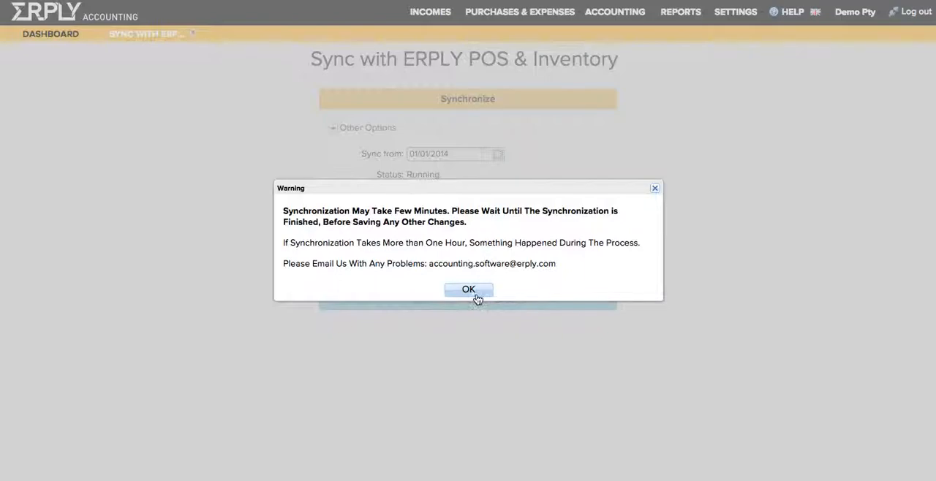
{"action": "left_click", "coordinate": [469, 290]}
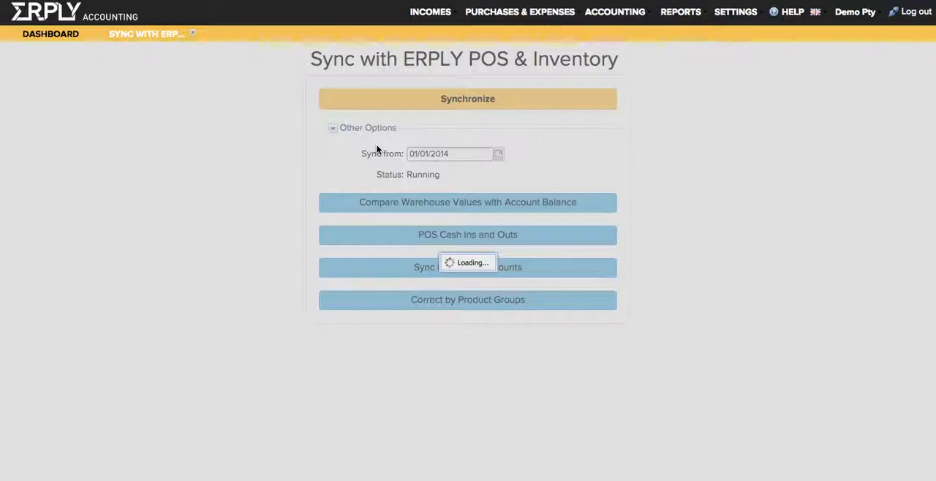
Open the Open Receivables report and examine the unpaid sales invoices down to the totals row.
{"action": "left_click", "coordinate": [431, 12]}
{"action": "mouse_move", "coordinate": [468, 69]}
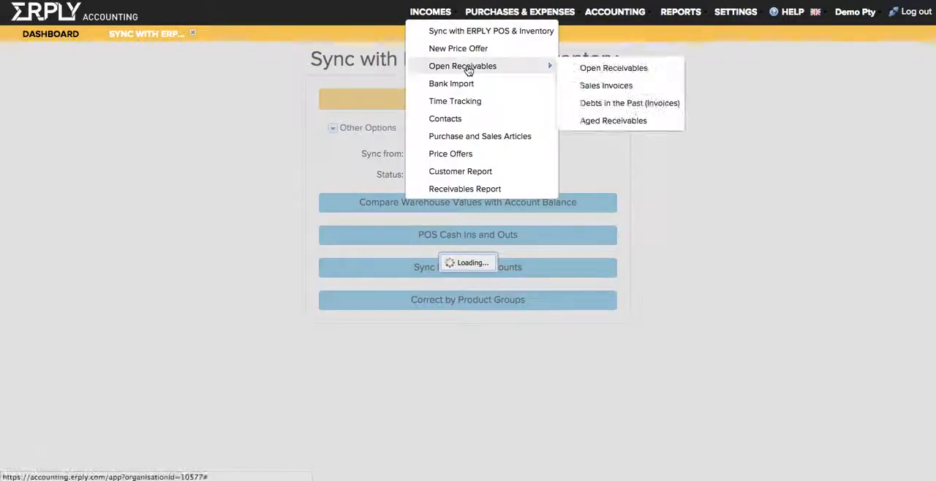
{"action": "left_click", "coordinate": [466, 67]}
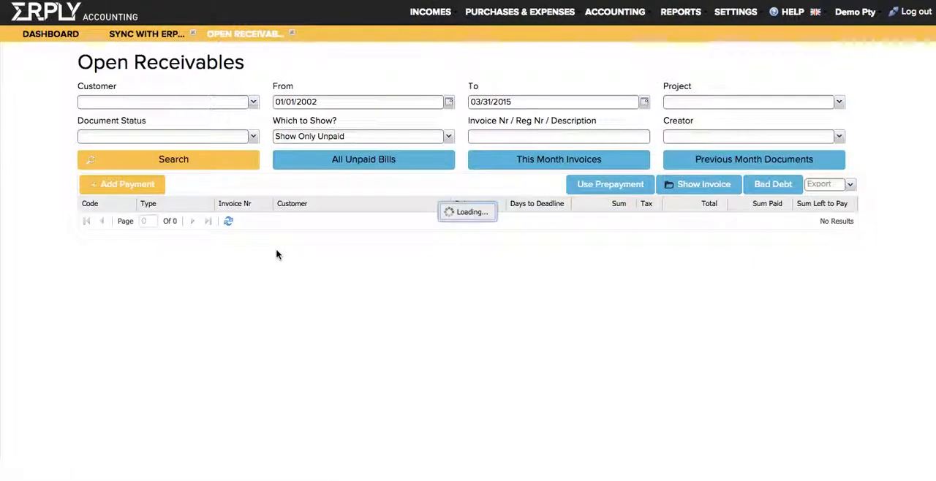
{"action": "scroll", "coordinate": [407, 307], "scroll_direction": "down", "scroll_amount": 12}
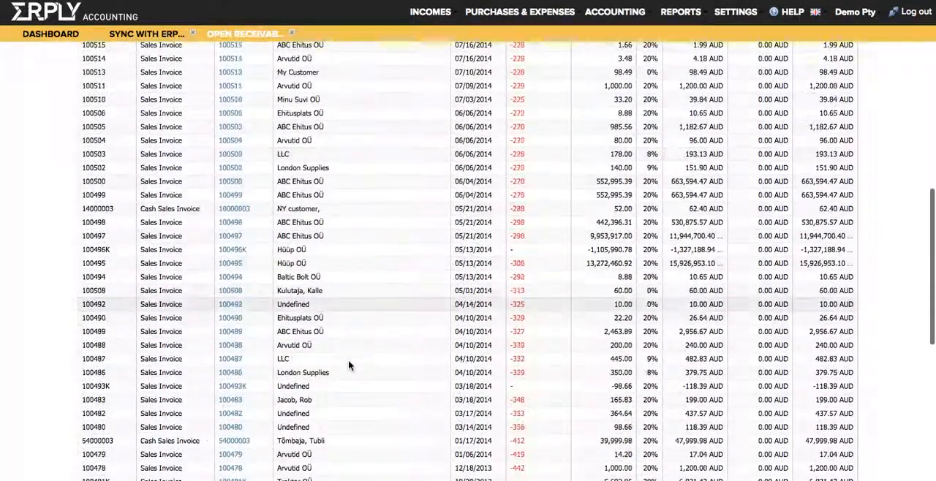
{"action": "scroll", "coordinate": [348, 361], "scroll_direction": "up", "scroll_amount": 2}
{"action": "scroll", "coordinate": [348, 360], "scroll_direction": "down", "scroll_amount": 2}
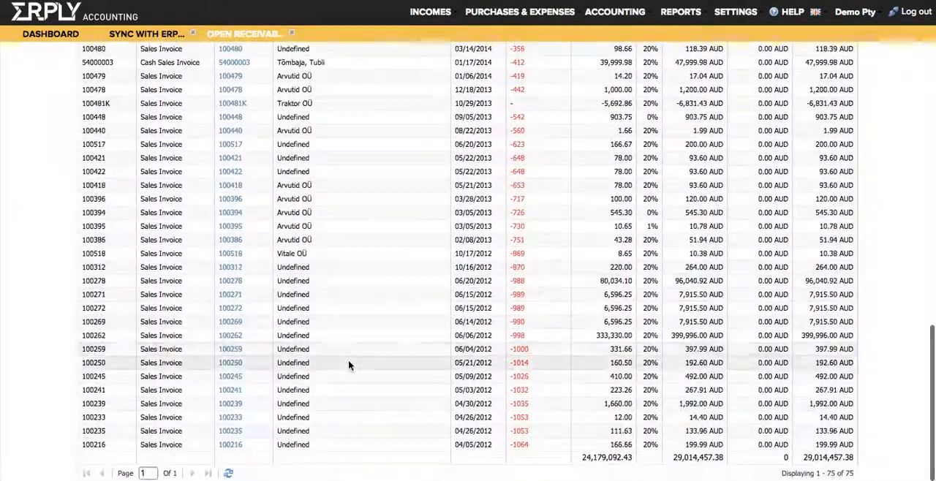
{"action": "scroll", "coordinate": [348, 360], "scroll_direction": "up", "scroll_amount": 10}
{"action": "scroll", "coordinate": [348, 360], "scroll_direction": "up", "scroll_amount": 5}
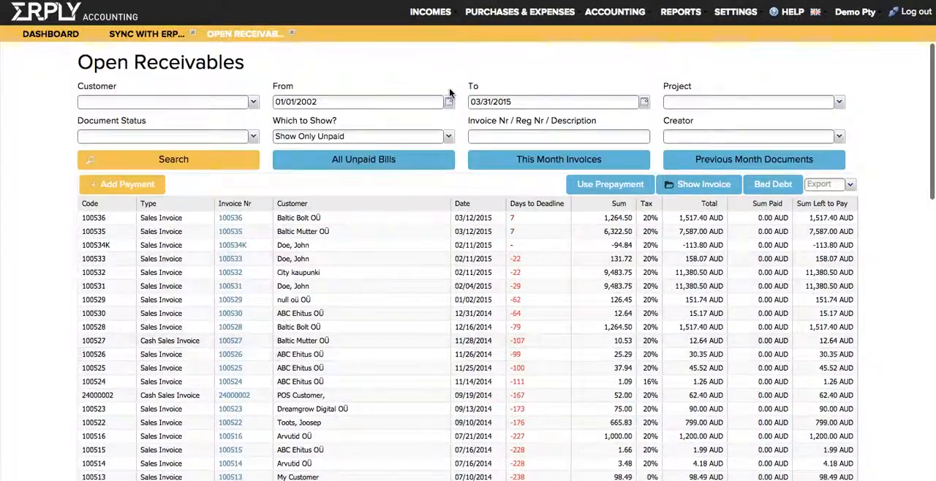
Create a new purchase invoice for the vendor Office supplier, enter its invoice number and assign it to the Miami project.
{"action": "mouse_move", "coordinate": [510, 15]}
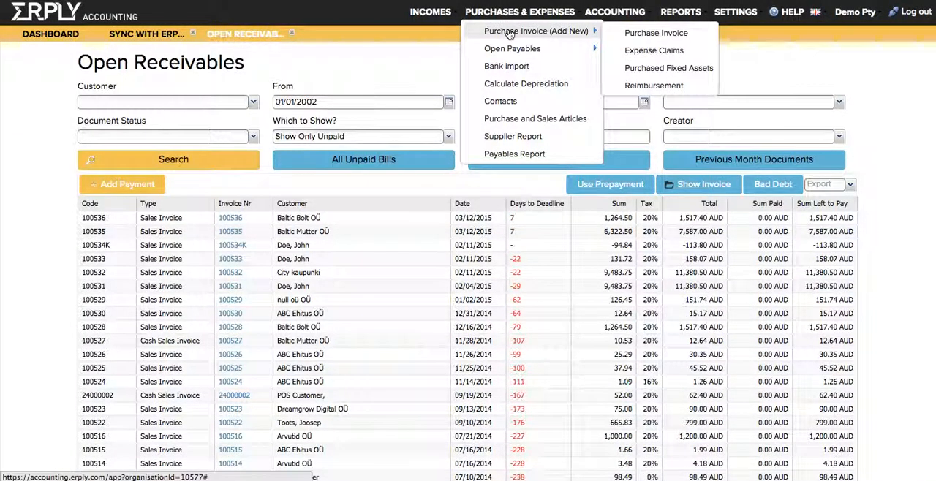
{"action": "left_click", "coordinate": [510, 31]}
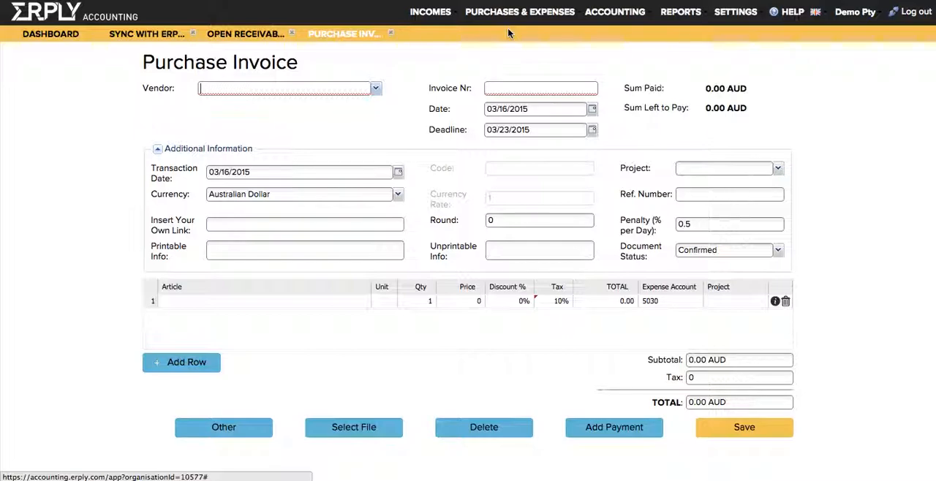
{"action": "type", "text": "Offi"}
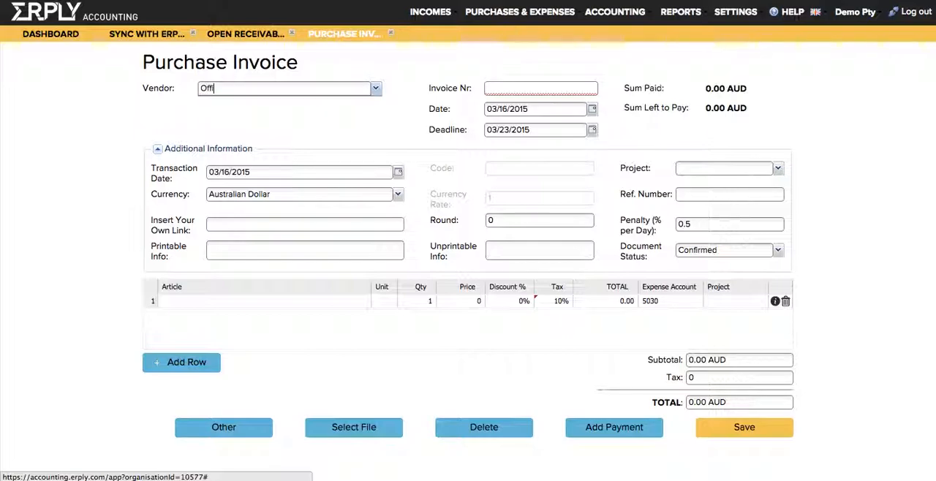
{"action": "type", "text": "ce supplier"}
{"action": "key", "text": "Tab"}
{"action": "type", "text": "43983298"}
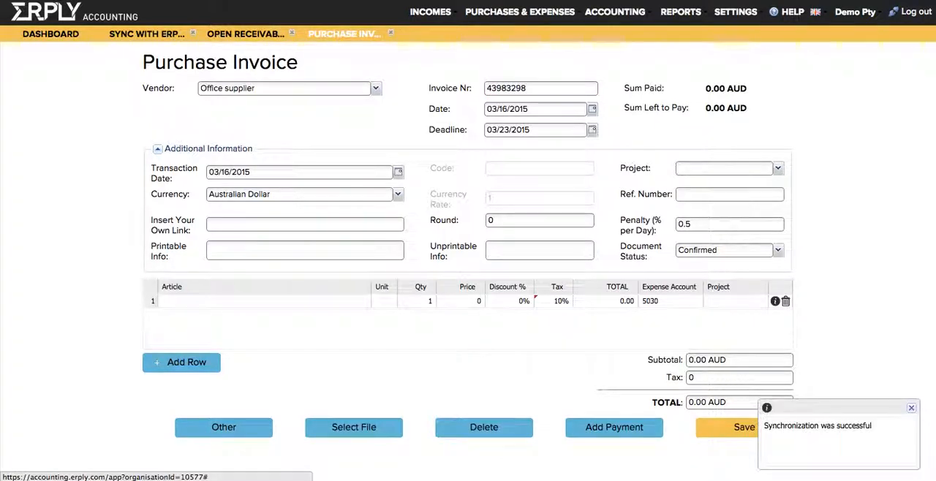
{"action": "type", "text": "Mi"}
{"action": "left_click", "coordinate": [693, 184]}
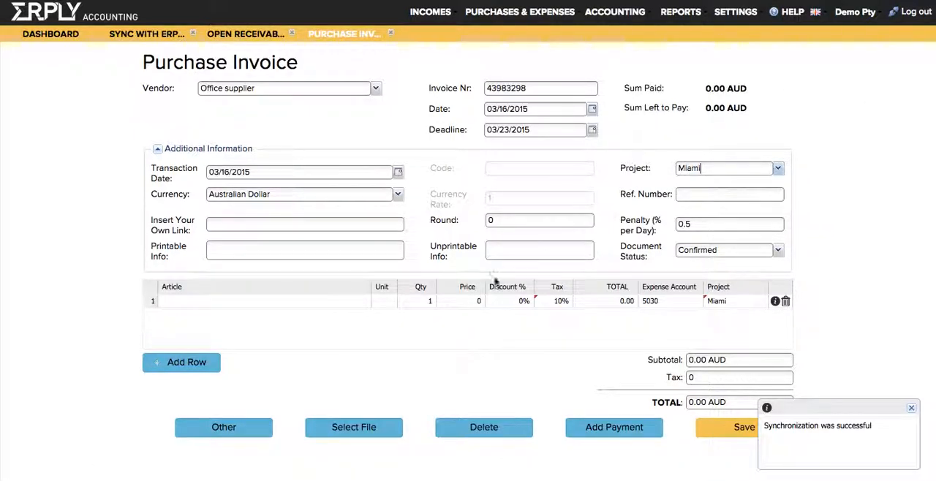
Fill the first invoice row with the article Office supplies at a price of 25 AUD.
{"action": "left_click", "coordinate": [219, 303]}
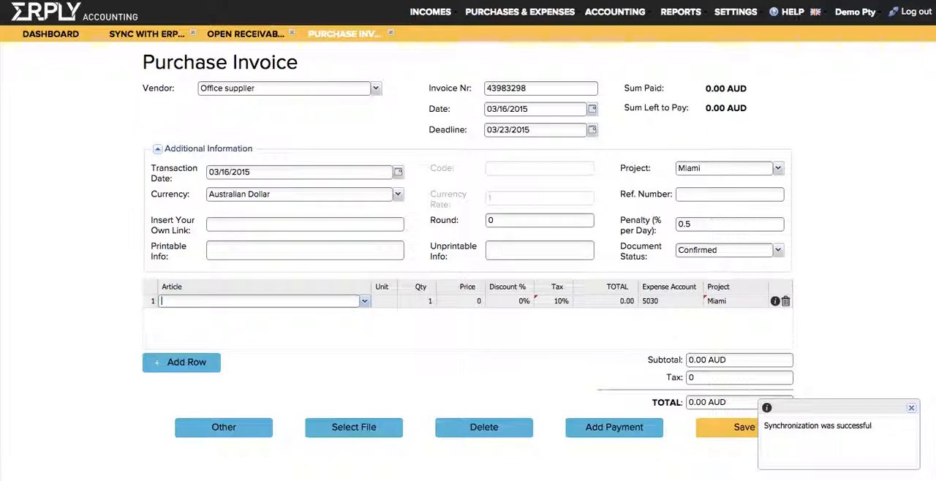
{"action": "type", "text": "Office su"}
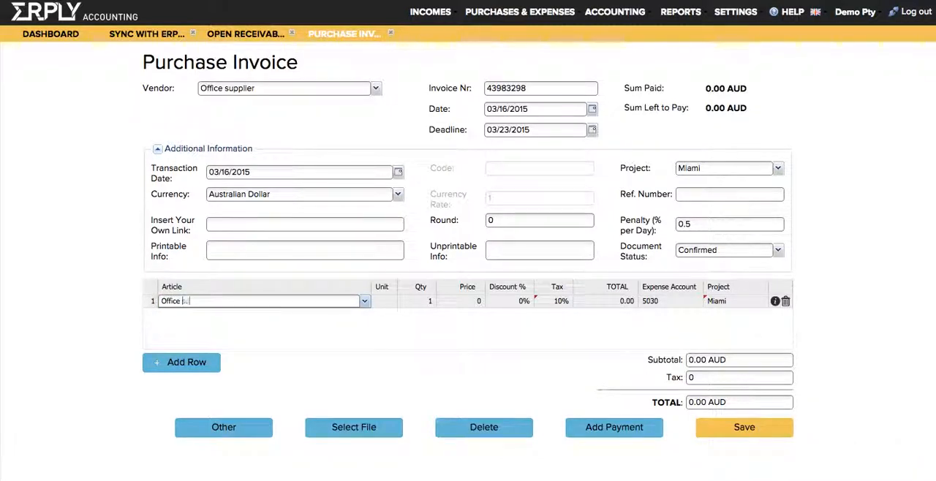
{"action": "type", "text": "pplies"}
{"action": "key", "text": "Tab"}
{"action": "key", "text": "Tab"}
{"action": "type", "text": "25"}
{"action": "key", "text": "Tab"}
{"action": "key", "text": "Tab"}
{"action": "key", "text": "Tab"}
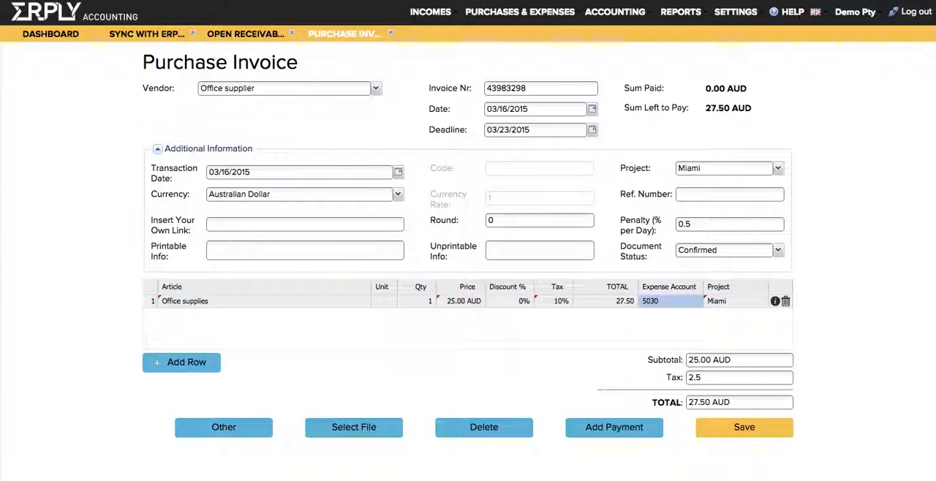
Set the row's expense account to 5110 - Office Expenses and save the purchase invoice.
{"action": "key", "text": "Down"}
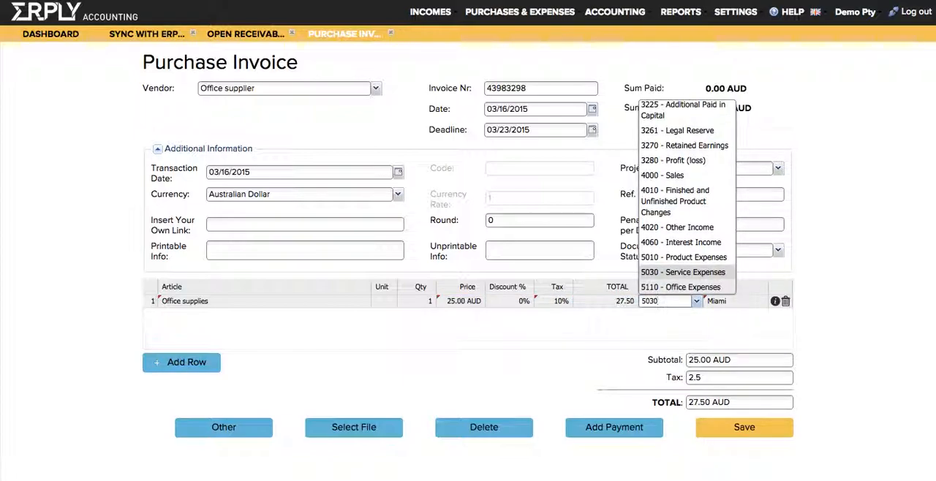
{"action": "key", "text": "Return"}
{"action": "left_click", "coordinate": [744, 427]}
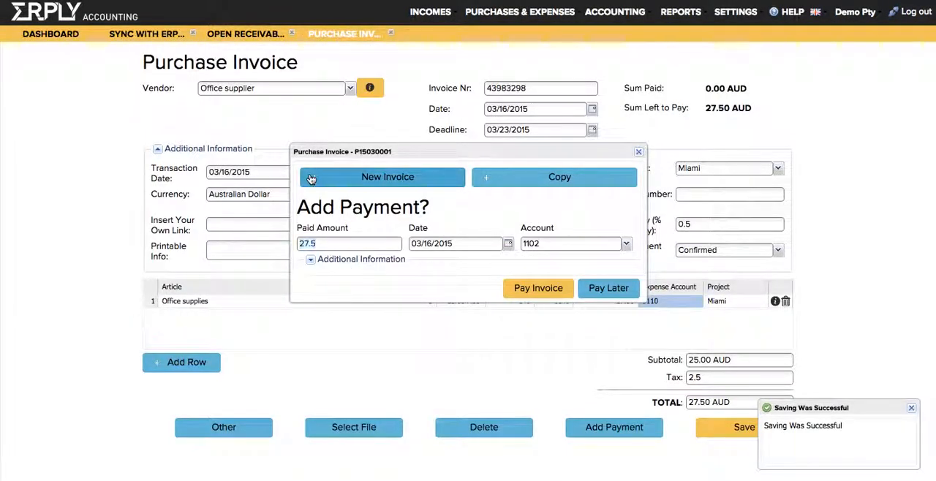
Start another purchase invoice for the vendor Office supplier and fill its first row with the article Office supplies.
{"action": "left_click", "coordinate": [310, 178]}
{"action": "type", "text": "off"}
{"action": "key", "text": "Tab"}
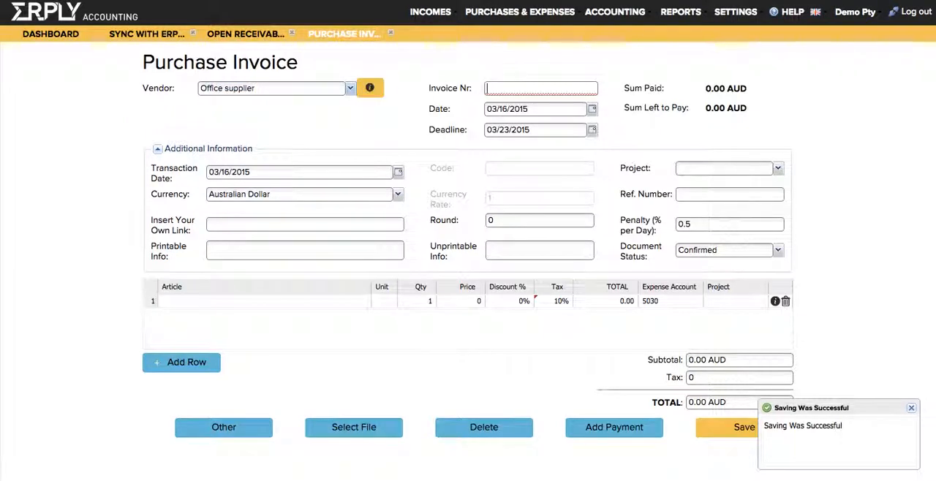
{"action": "left_click", "coordinate": [259, 302]}
{"action": "type", "text": "off"}
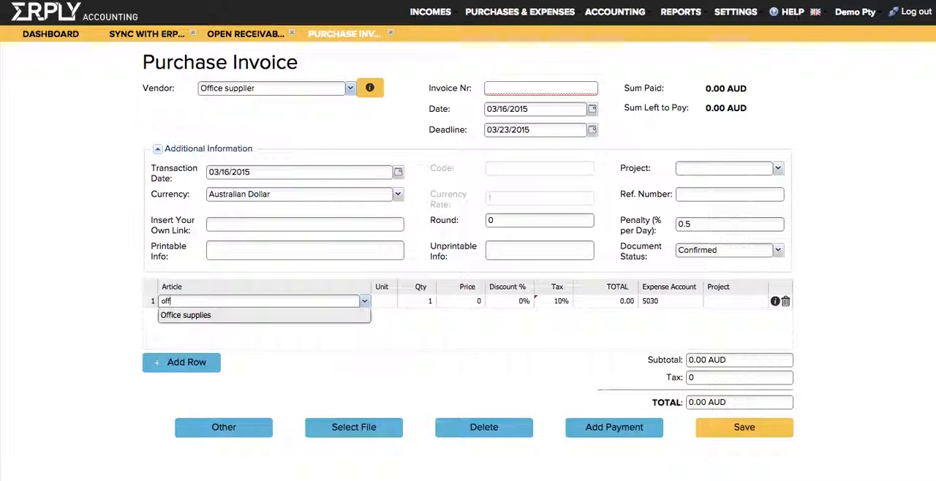
{"action": "key", "text": "Return"}
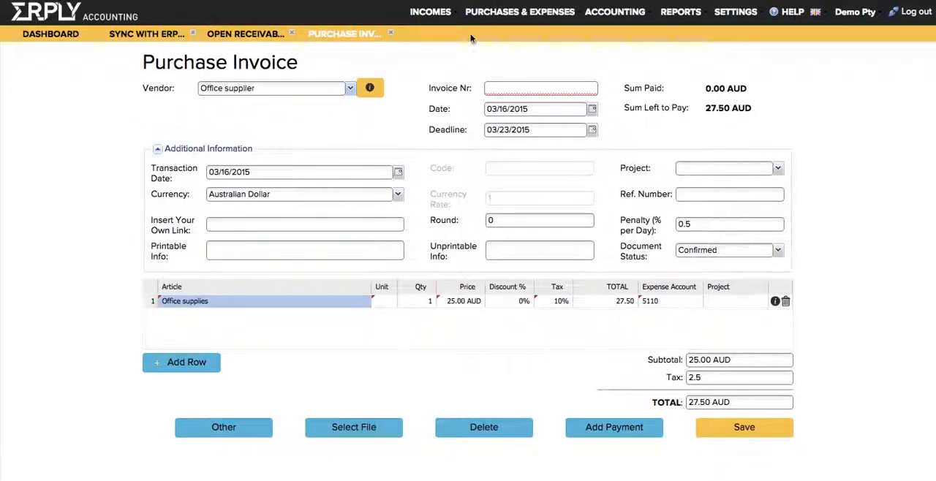
Create a new purchase invoice for the vendor Advertisement Company and enter its invoice number.
{"action": "mouse_move", "coordinate": [482, 14]}
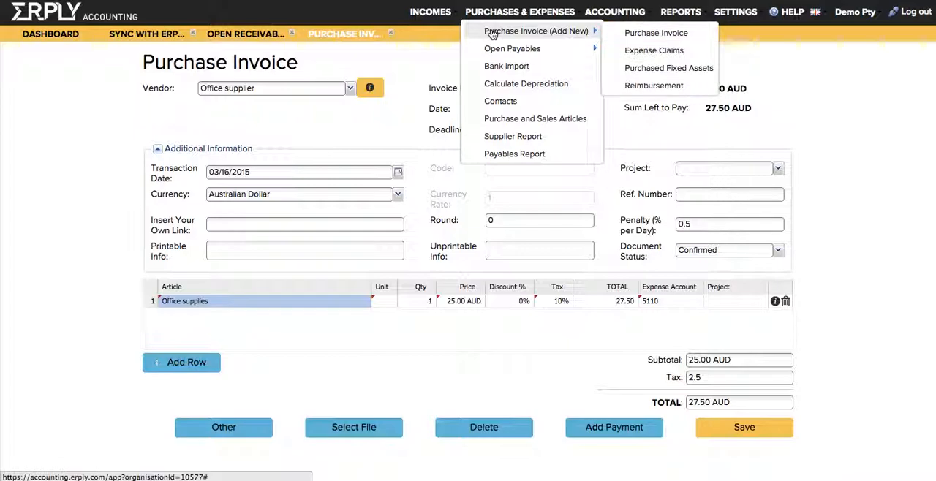
{"action": "left_click", "coordinate": [492, 33]}
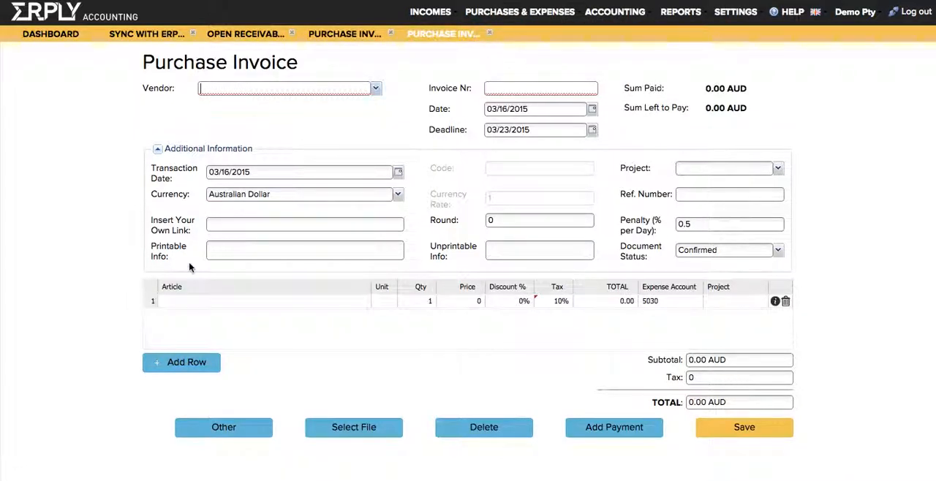
{"action": "type", "text": "Advertise"}
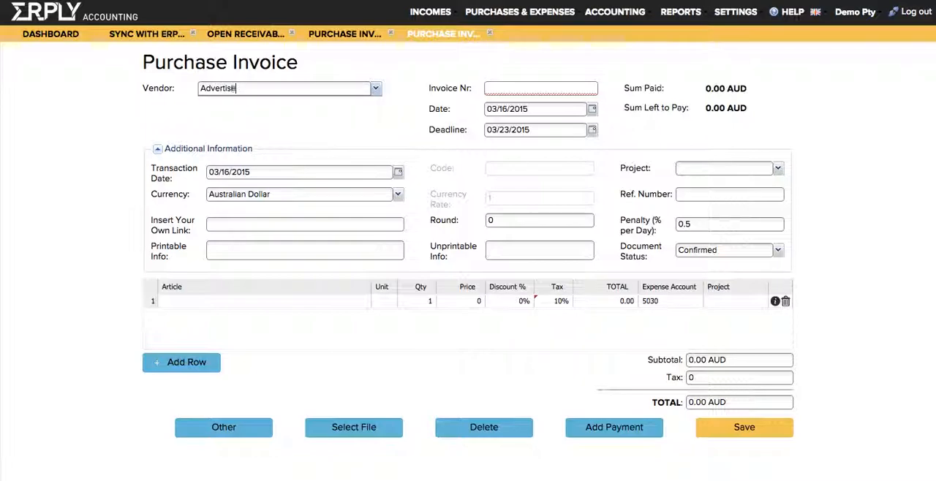
{"action": "type", "text": "ment Company"}
{"action": "key", "text": "Tab"}
{"action": "type", "text": "439839"}
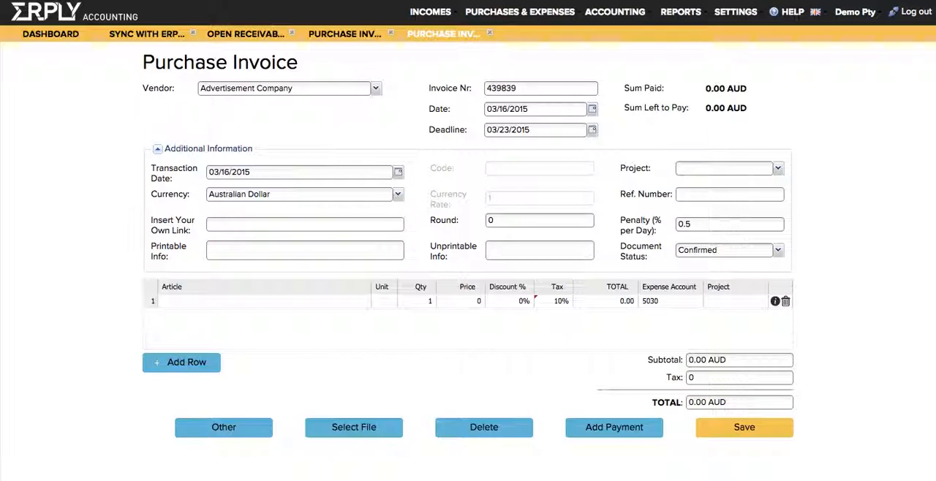
Enter Advertisement as the article in the first invoice row and in an added second row.
{"action": "left_click", "coordinate": [260, 301]}
{"action": "type", "text": "Advertisement"}
{"action": "key", "text": "Return"}
{"action": "left_click", "coordinate": [181, 362]}
{"action": "type", "text": "Advertisement"}
{"action": "key", "text": "Tab"}
Set the price of both Advertisement rows to 2,500 AUD.
{"action": "left_click", "coordinate": [461, 301]}
{"action": "type", "text": "2500"}
{"action": "key", "text": "Return"}
{"action": "left_click", "coordinate": [461, 315]}
{"action": "type", "text": "2500"}
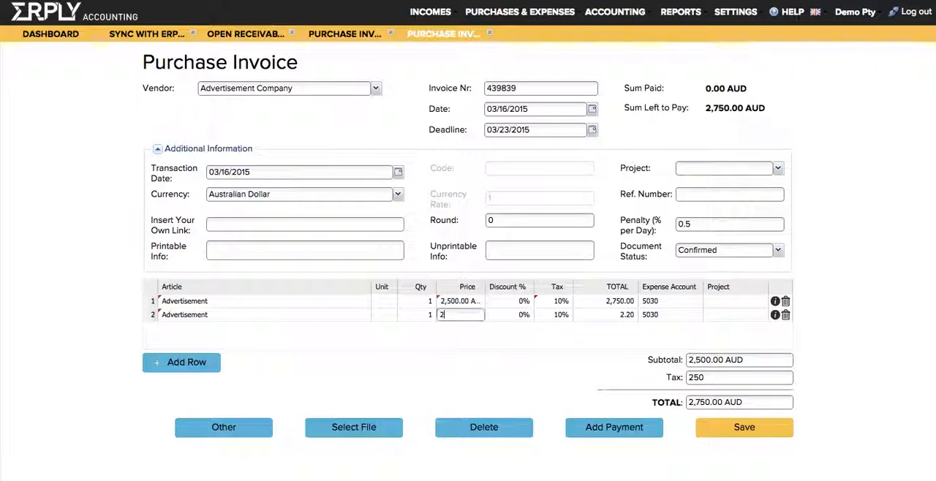
{"action": "key", "text": "Tab"}
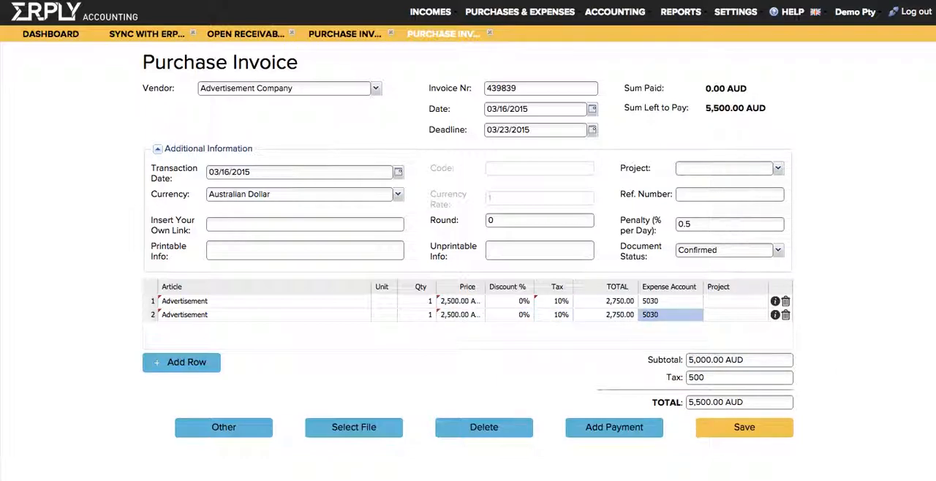
Set the expense account of both Advertisement rows to 5800.
{"action": "left_click", "coordinate": [670, 301]}
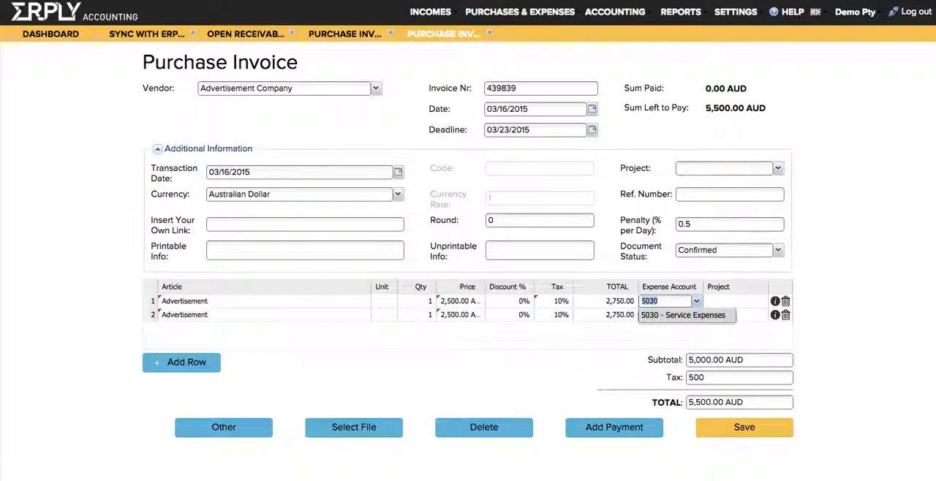
{"action": "type", "text": "5800"}
{"action": "key", "text": "Return"}
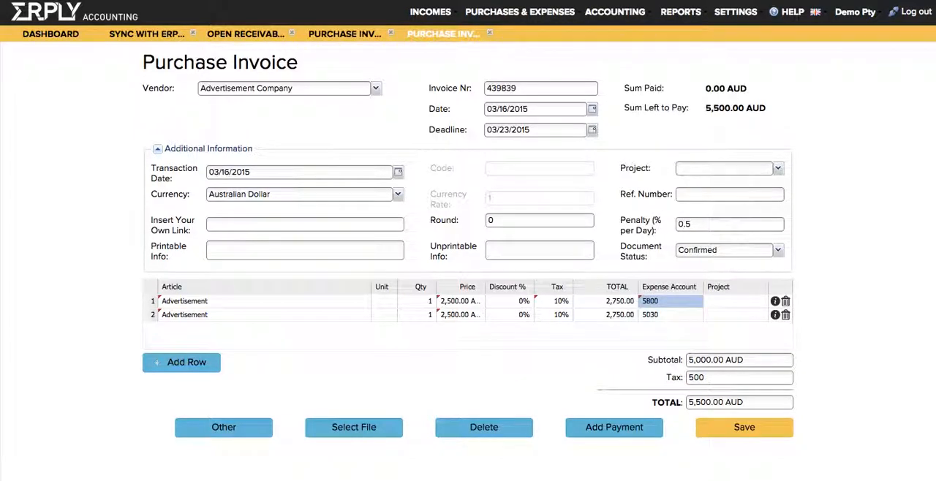
{"action": "left_click", "coordinate": [670, 315]}
{"action": "type", "text": "5800"}
{"action": "key", "text": "Return"}
Assign the first row to the New York project and the second to Toronto, and save the purchase invoice without a payment.
{"action": "left_click", "coordinate": [734, 301]}
{"action": "type", "text": "New York"}
{"action": "key", "text": "Return"}
{"action": "left_click", "coordinate": [733, 315]}
{"action": "type", "text": "To"}
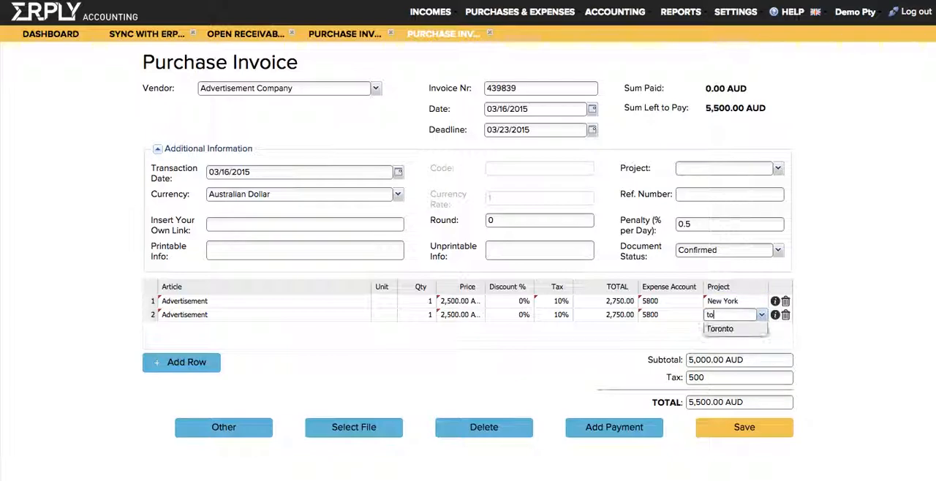
{"action": "key", "text": "Return"}
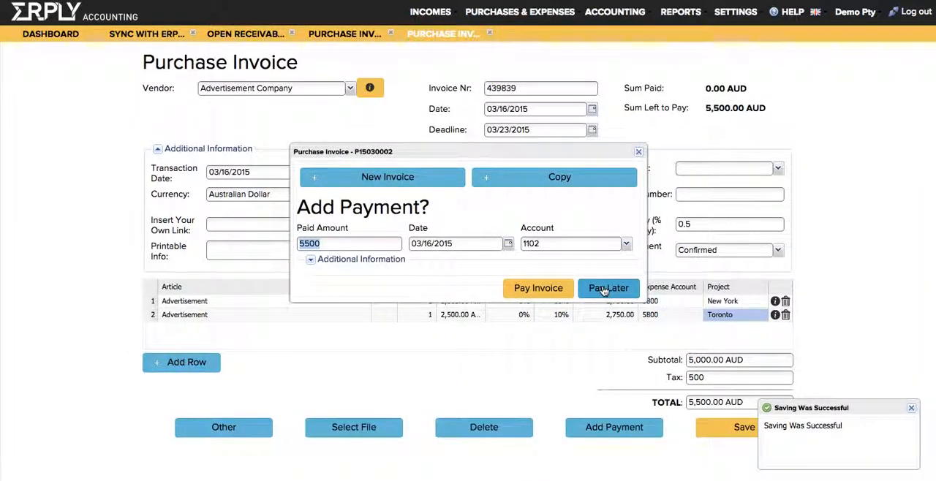
{"action": "left_click", "coordinate": [603, 291]}
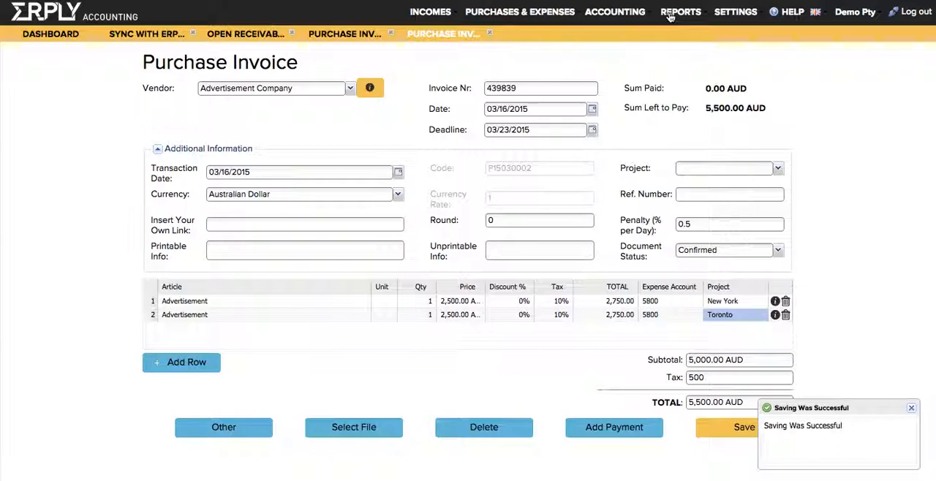
Open the Profit & Loss (12 Months) report for 2015 and filter it by the New York project.
{"action": "mouse_move", "coordinate": [670, 16]}
{"action": "left_click", "coordinate": [713, 245]}
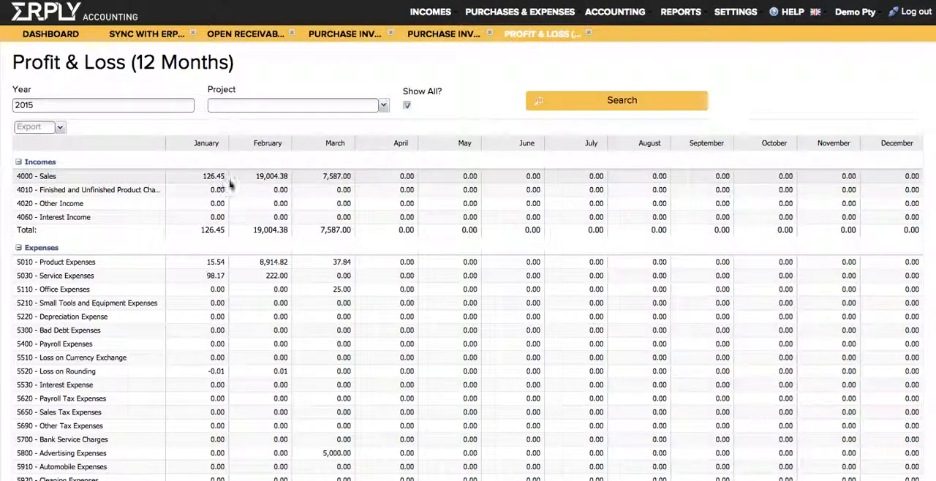
{"action": "left_click", "coordinate": [383, 107]}
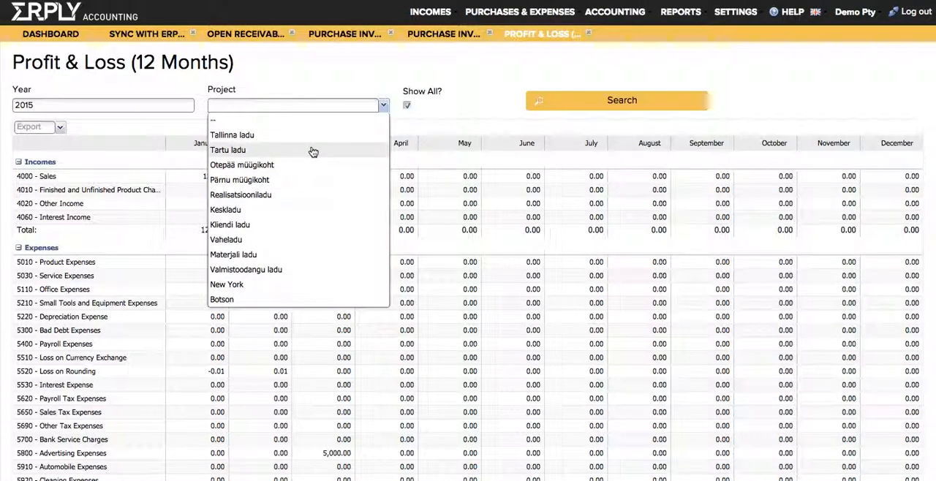
{"action": "left_click", "coordinate": [271, 289]}
{"action": "left_click", "coordinate": [568, 108]}
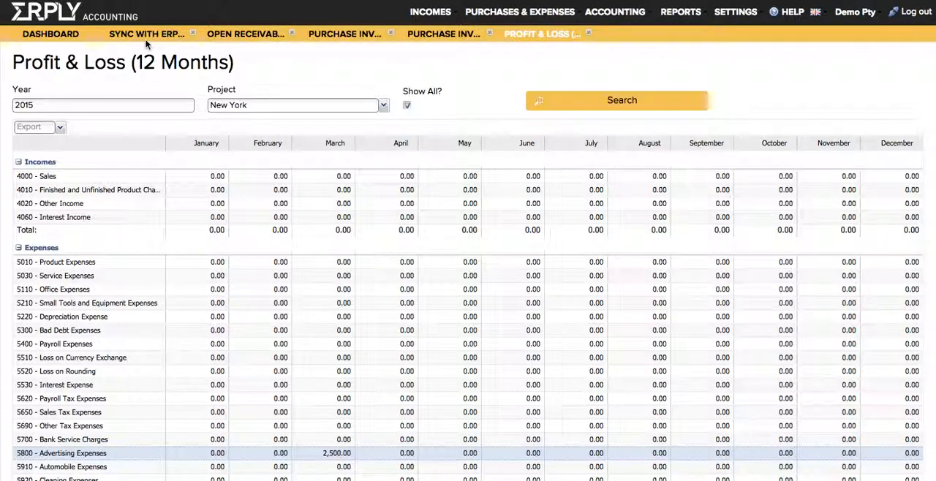
Open the Bank Import Rules from the dashboard and examine the Type, Description, Account and Project columns.
{"action": "left_click", "coordinate": [62, 36]}
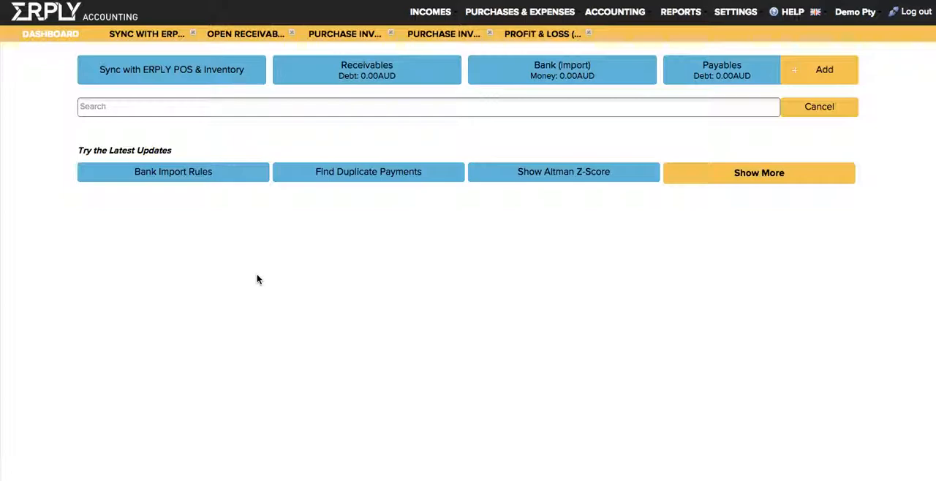
{"action": "left_click", "coordinate": [171, 180]}
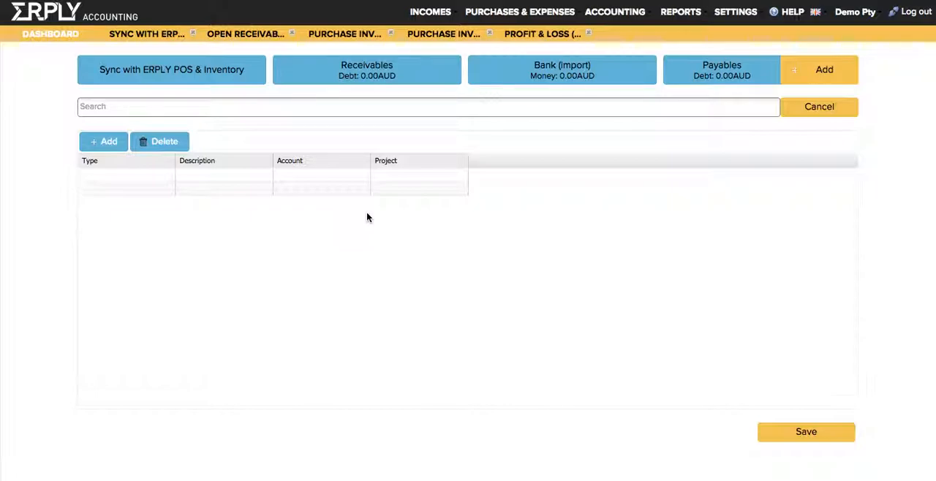
{"action": "left_click", "coordinate": [412, 177]}
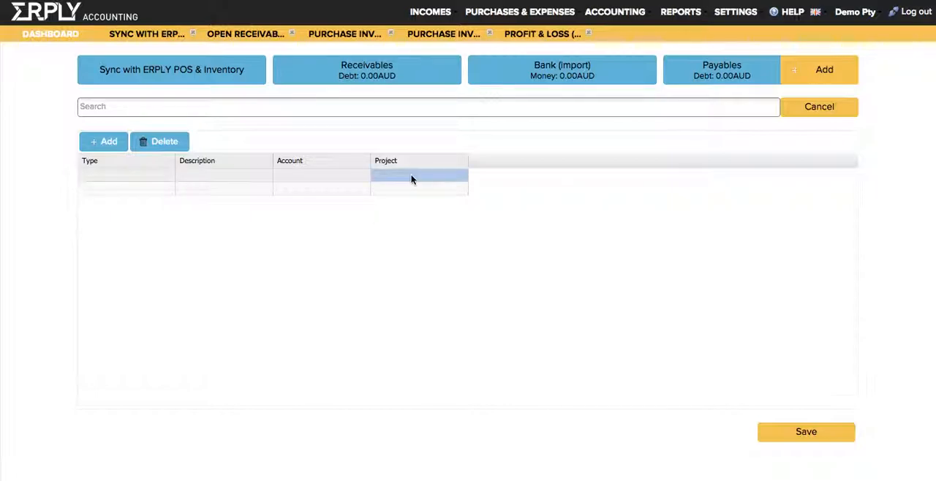
{"action": "left_click", "coordinate": [135, 175]}
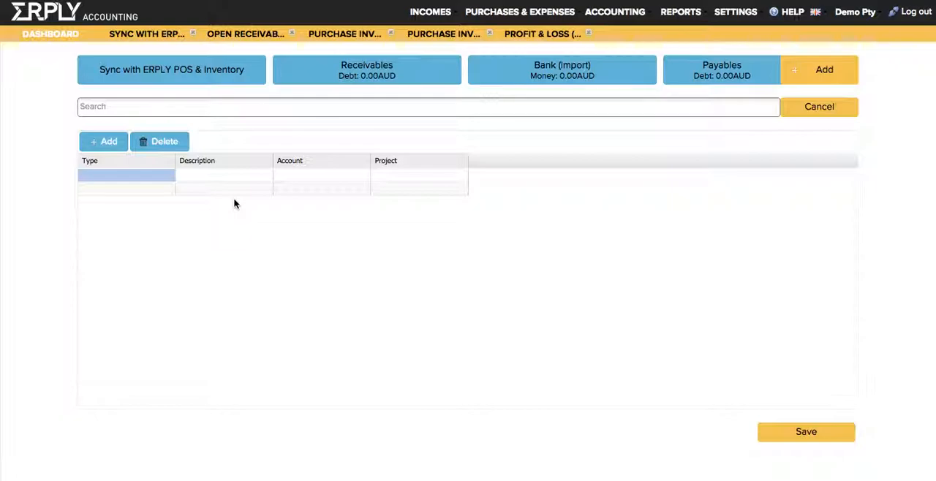
Import the bank statement file ofx.ofx into Bank Import for money account 1102.
{"action": "left_click", "coordinate": [526, 67]}
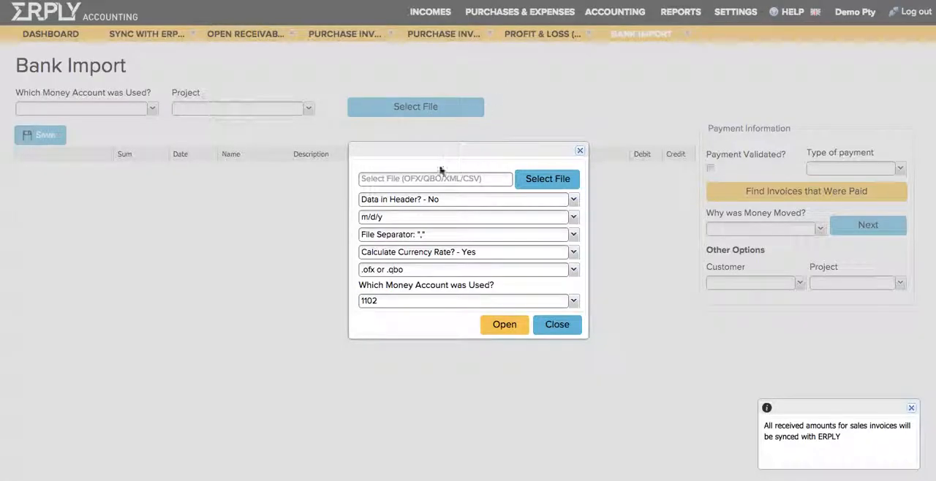
{"action": "left_click", "coordinate": [434, 179]}
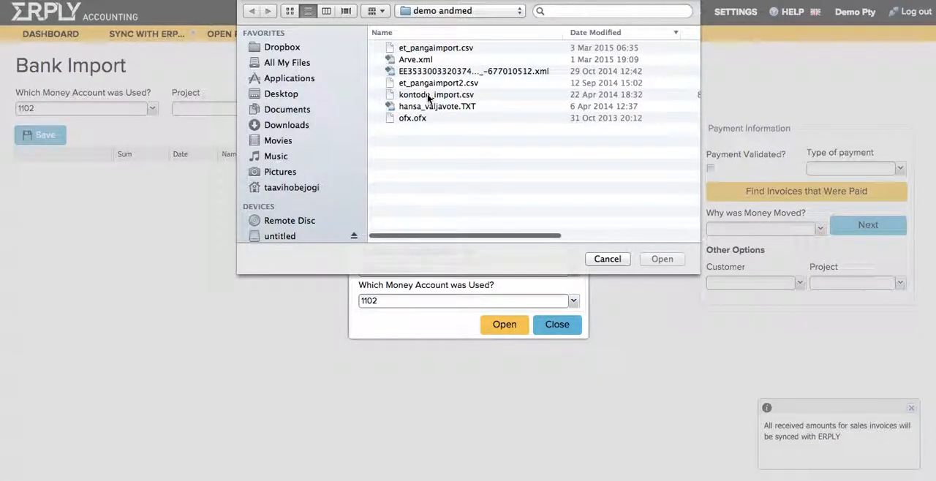
{"action": "left_click", "coordinate": [416, 117]}
{"action": "key", "text": "Return"}
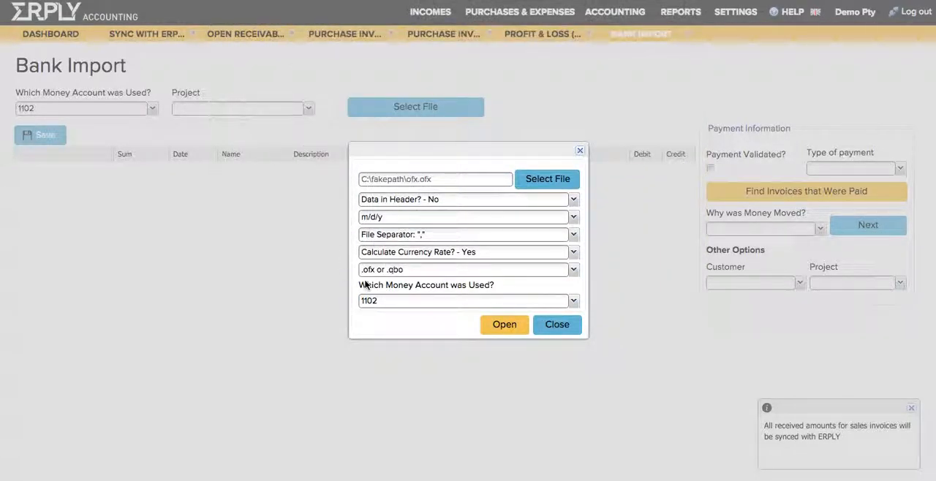
{"action": "left_click", "coordinate": [496, 330]}
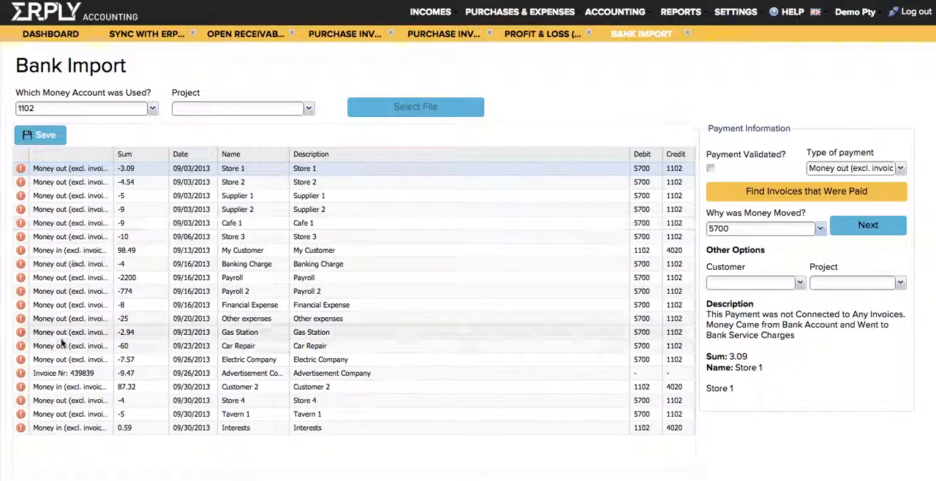
Examine the payment information of the imported Advertisement Company, My Customer and Supplier 2 transactions.
{"action": "left_click", "coordinate": [64, 373]}
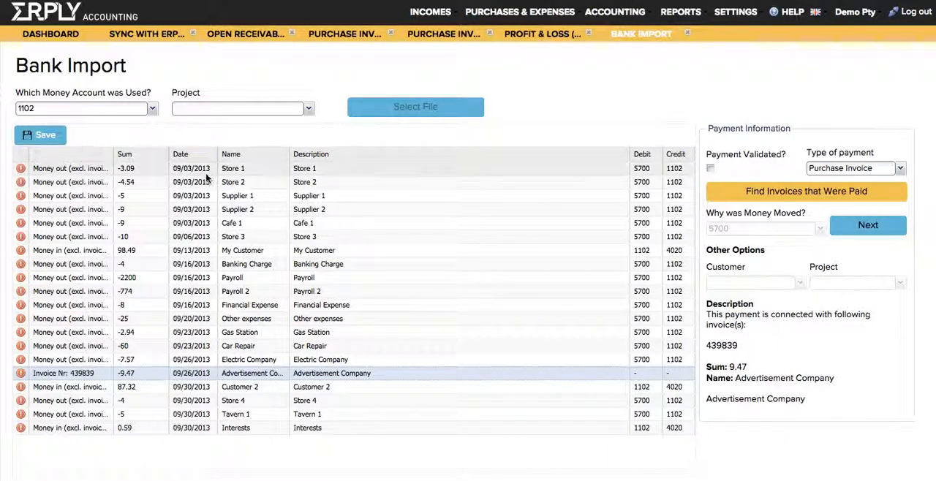
{"action": "left_click", "coordinate": [287, 251]}
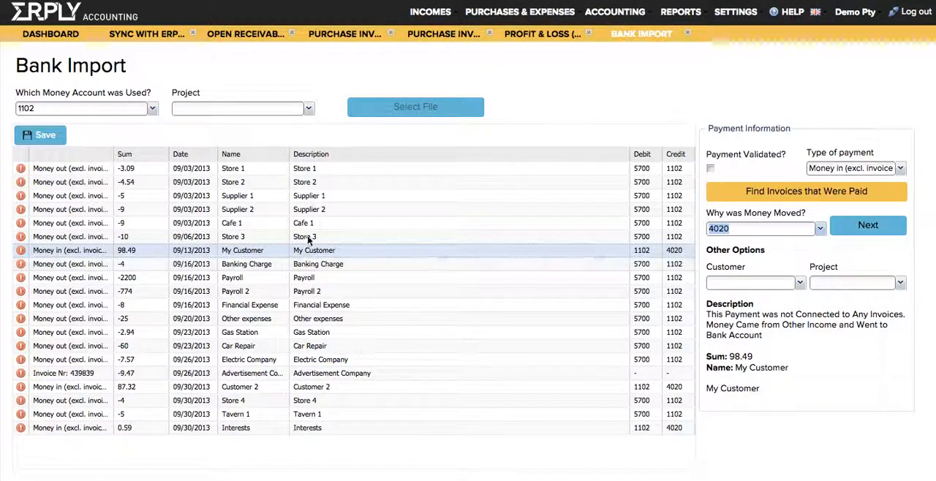
{"action": "left_click", "coordinate": [308, 210]}
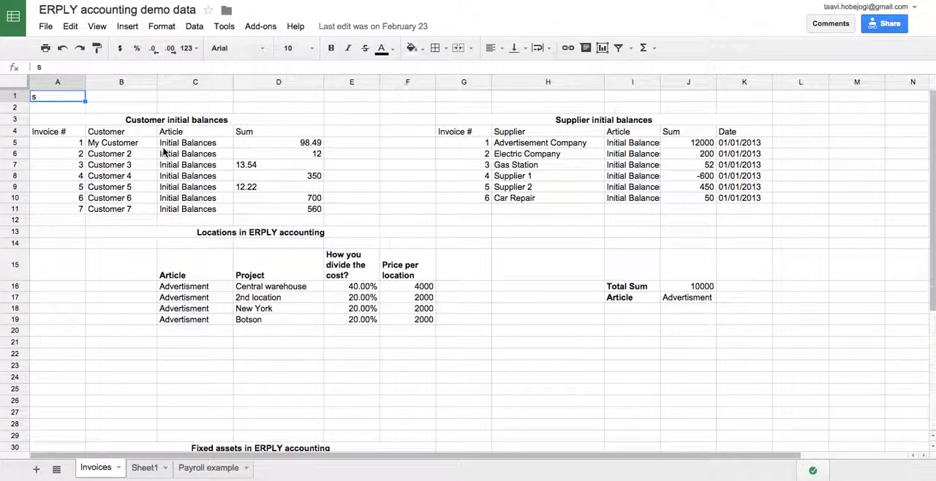
Copy the customer initial balances A5:D11 from the ERPLY accounting demo data spreadsheet and open Import Sales Invoices in Erply Accounting.
{"action": "left_click", "coordinate": [163, 146]}
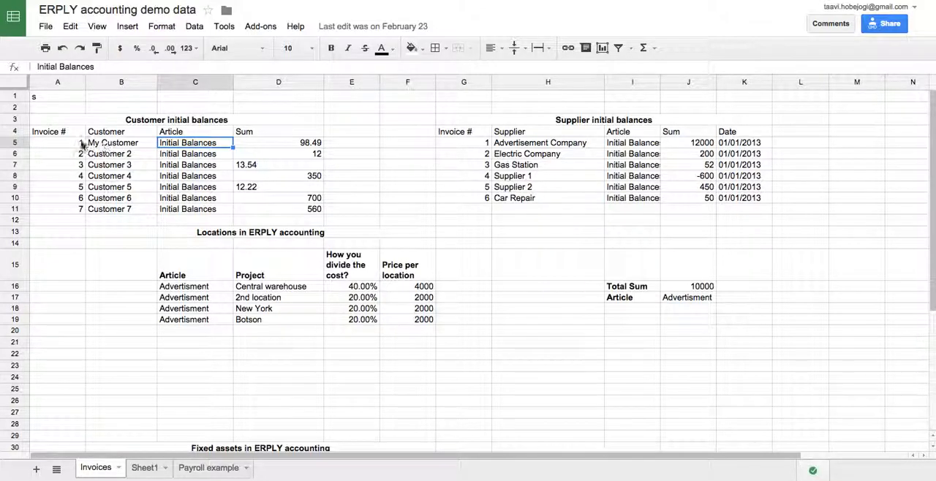
{"action": "left_click_drag", "start_coordinate": [77, 144], "coordinate": [319, 225]}
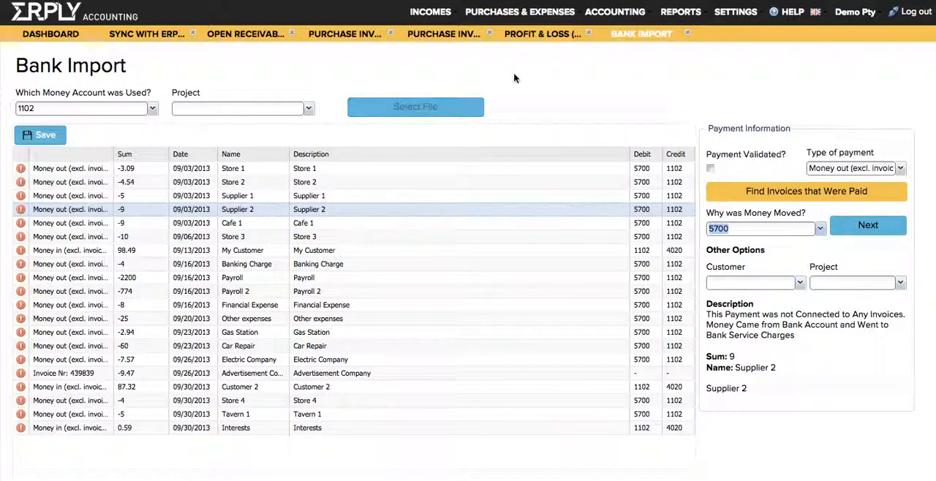
{"action": "left_click", "coordinate": [736, 12]}
{"action": "mouse_move", "coordinate": [752, 100]}
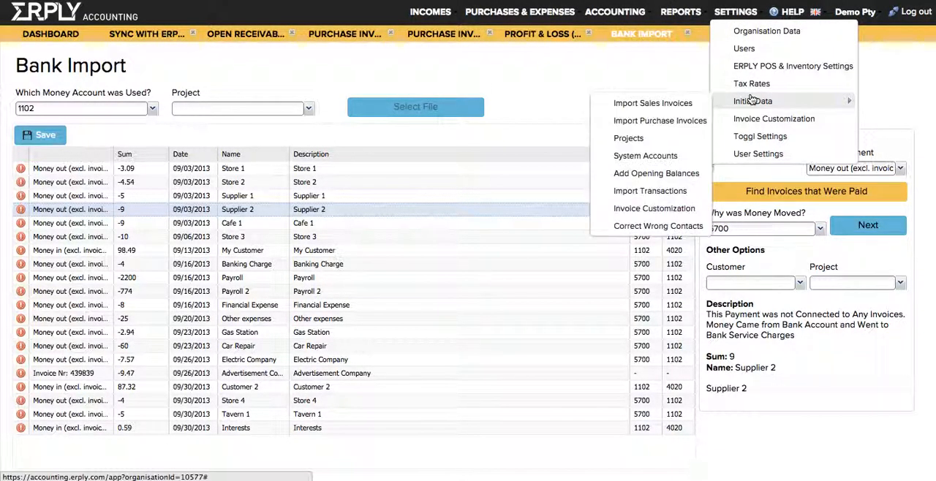
{"action": "left_click", "coordinate": [652, 102]}
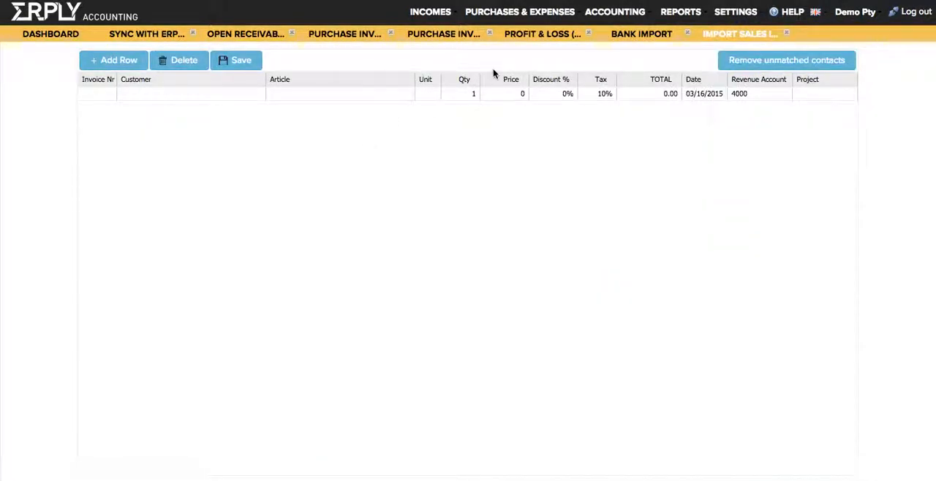
Move the Price column directly after Article, paste the copied customer balances into the import table and save them.
{"action": "left_click_drag", "start_coordinate": [489, 82], "coordinate": [373, 84]}
{"action": "left_click", "coordinate": [101, 94]}
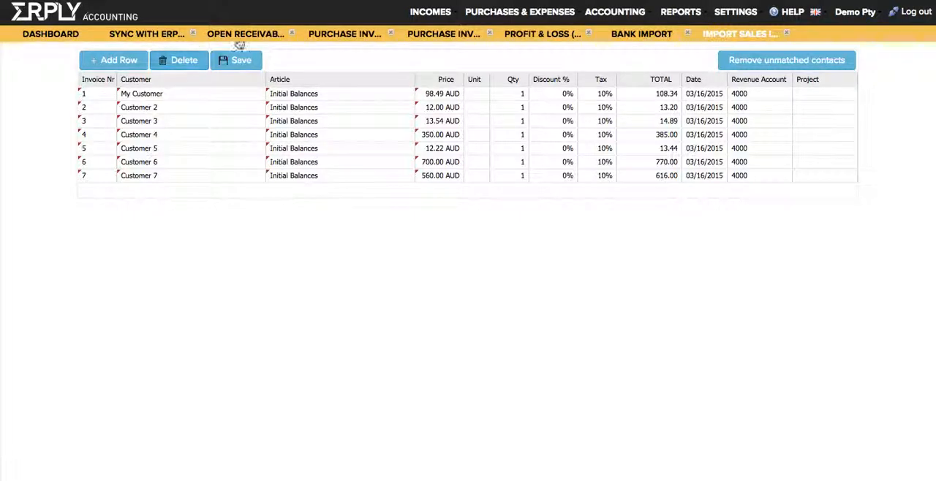
{"action": "left_click", "coordinate": [240, 62]}
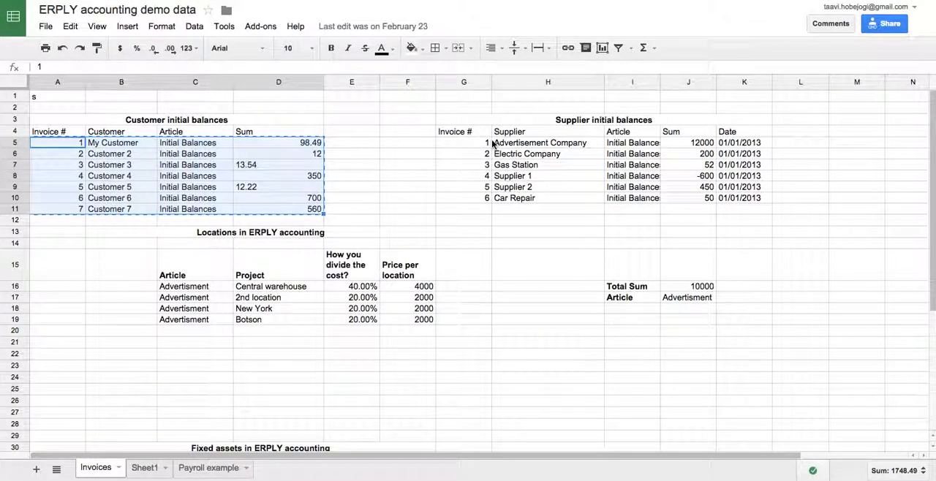
Copy the supplier initial balances G5:J10 from the ERPLY accounting demo data spreadsheet and open Import Purchase Invoices in Erply Accounting.
{"action": "left_click_drag", "start_coordinate": [489, 142], "coordinate": [686, 200]}
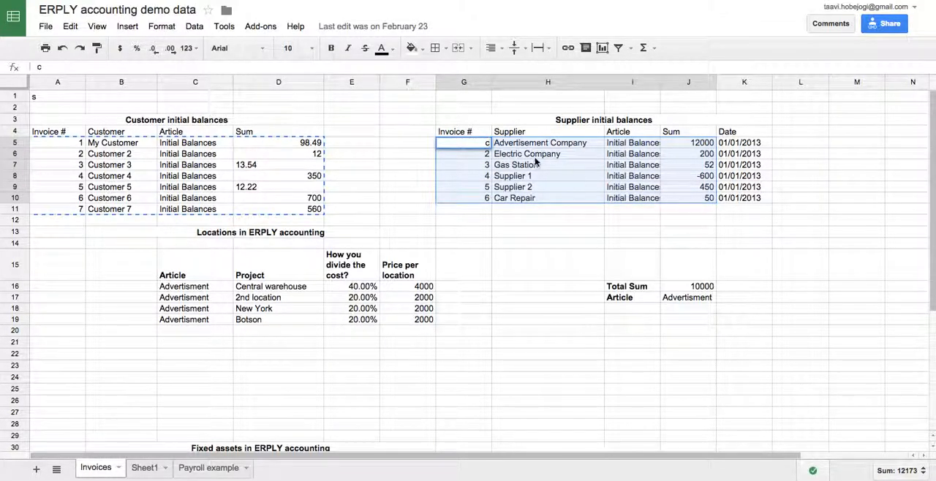
{"action": "key", "text": "ctrl+c"}
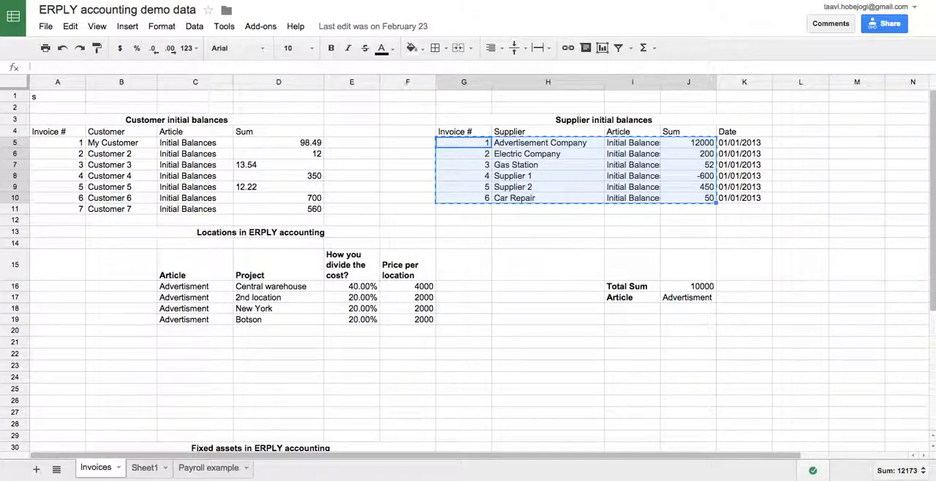
{"action": "key", "text": "ctrl+Tab"}
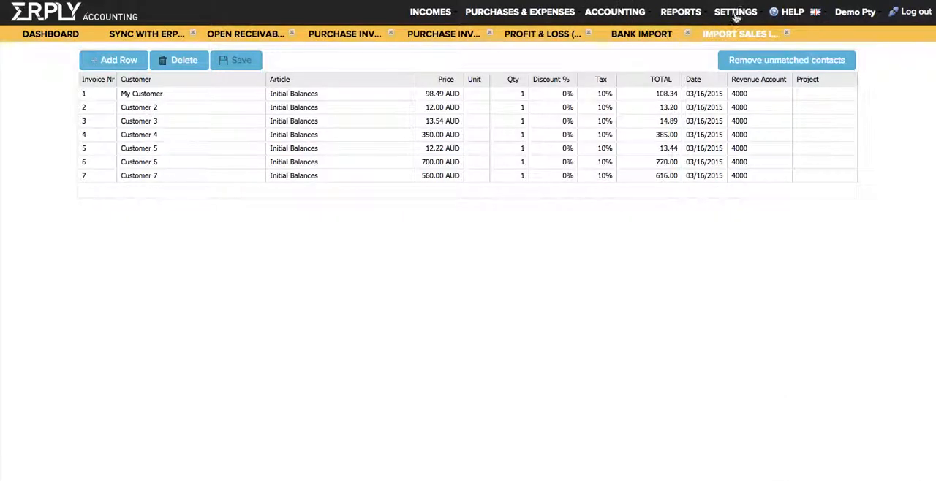
{"action": "left_click", "coordinate": [735, 14]}
{"action": "mouse_move", "coordinate": [772, 100]}
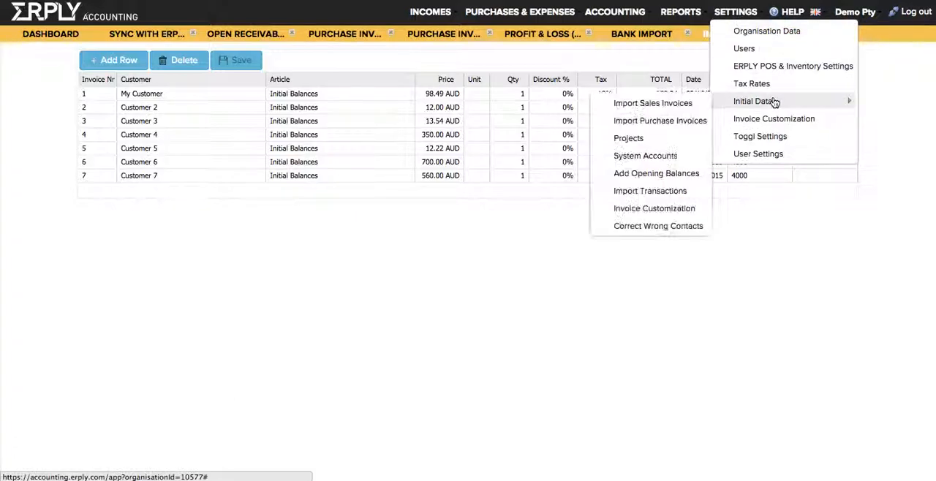
{"action": "left_click", "coordinate": [695, 119]}
Place the Price column directly after Article, paste the copied supplier balances into the purchase import table and save them.
{"action": "left_click_drag", "start_coordinate": [512, 78], "coordinate": [387, 78]}
{"action": "left_click", "coordinate": [87, 93]}
{"action": "key", "text": "ctrl+v"}
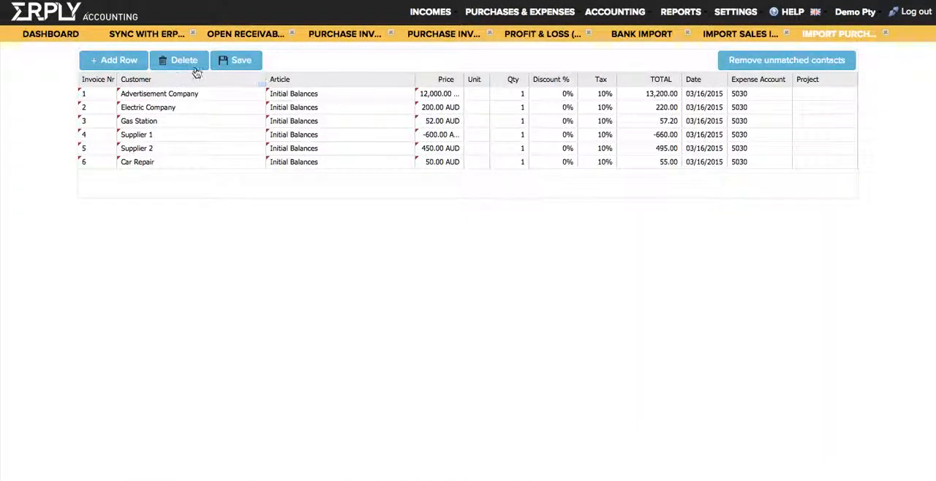
{"action": "left_click", "coordinate": [221, 63]}
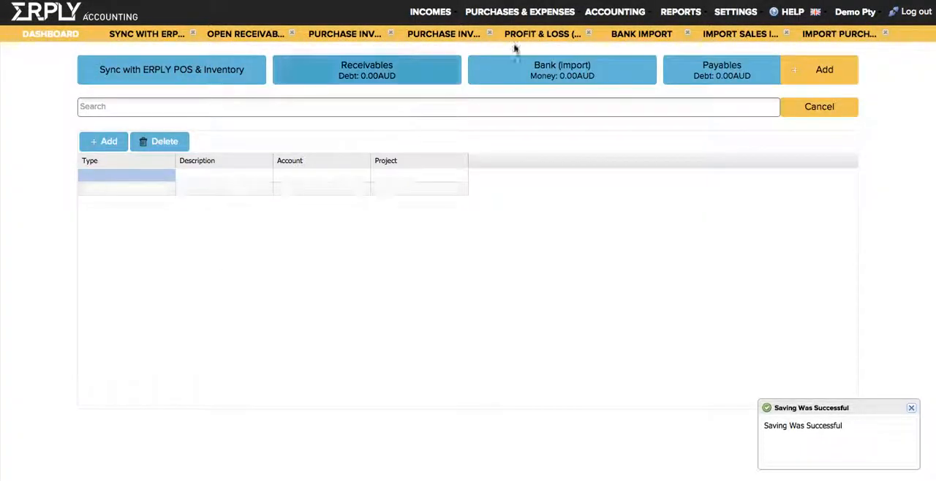
Open a new Bank Import and load the statement file ofx.ofx for money account 1102.
{"action": "left_click", "coordinate": [531, 73]}
{"action": "left_click", "coordinate": [393, 174]}
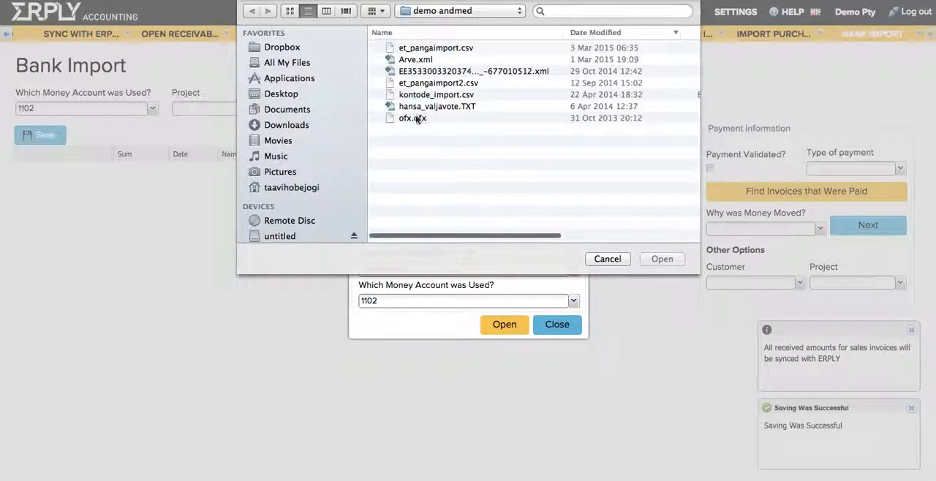
{"action": "double_click", "coordinate": [413, 119]}
{"action": "left_click", "coordinate": [504, 324]}
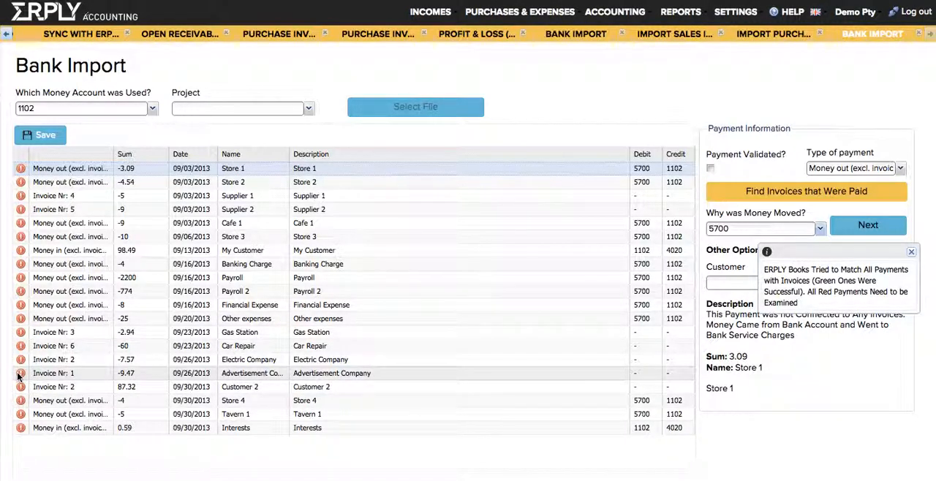
Check the Electric Company bank payment against its invoice in Open Payables and mark the payment as validated.
{"action": "left_click", "coordinate": [116, 361]}
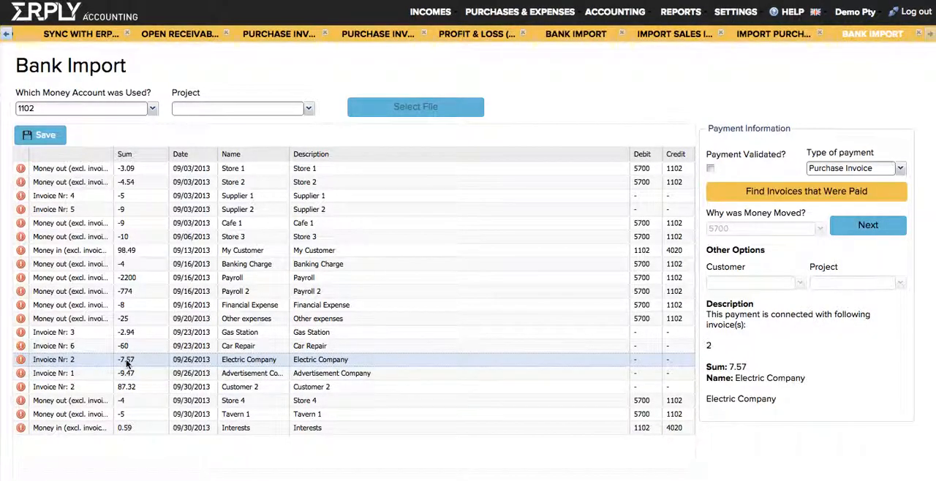
{"action": "left_click", "coordinate": [530, 18]}
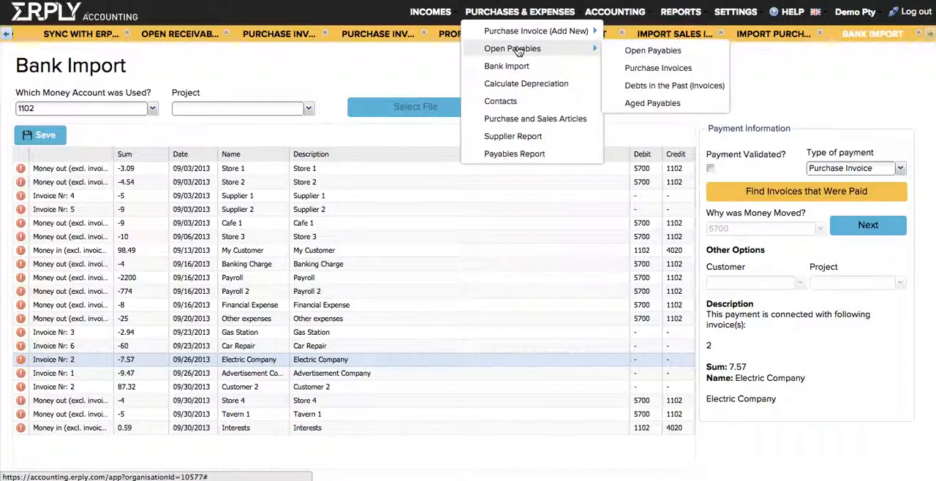
{"action": "left_click", "coordinate": [516, 49]}
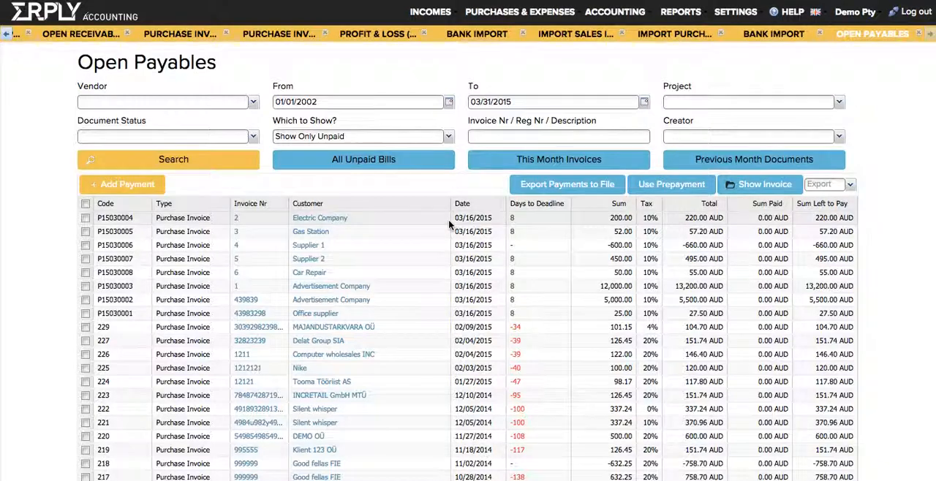
{"action": "left_click", "coordinate": [494, 220]}
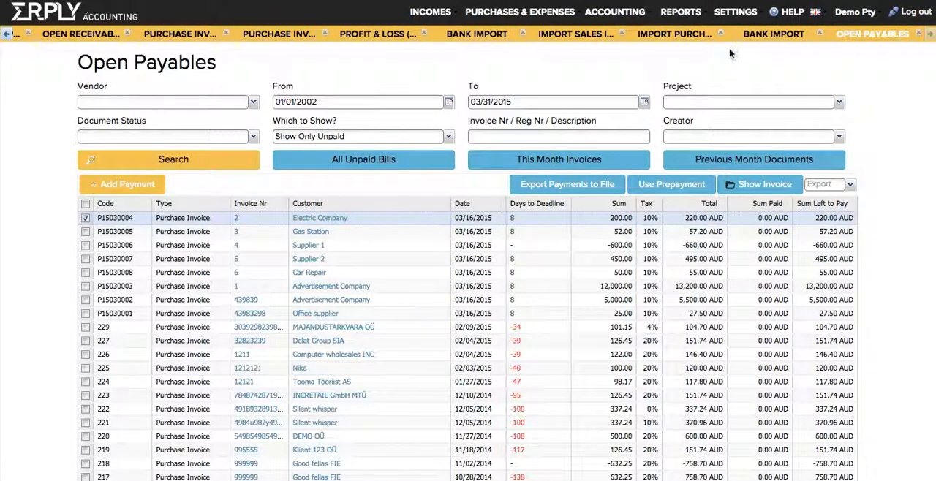
{"action": "left_click", "coordinate": [765, 34]}
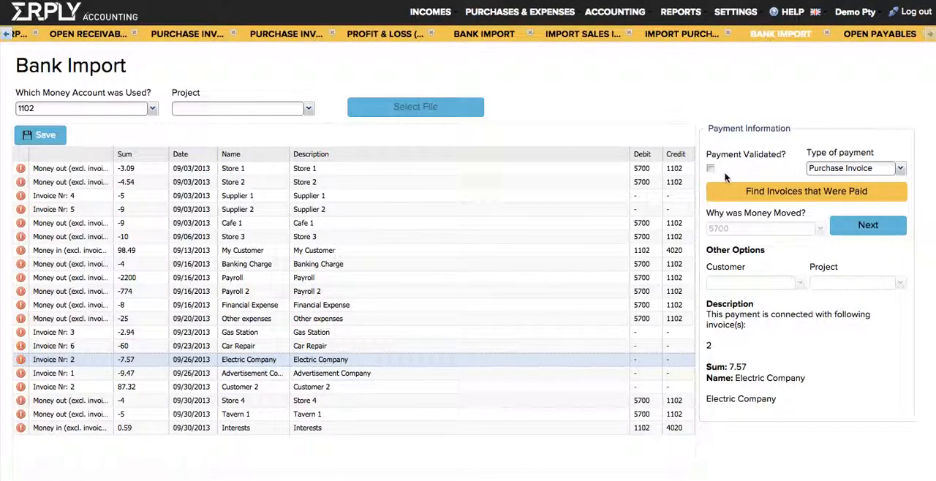
{"action": "left_click", "coordinate": [709, 170]}
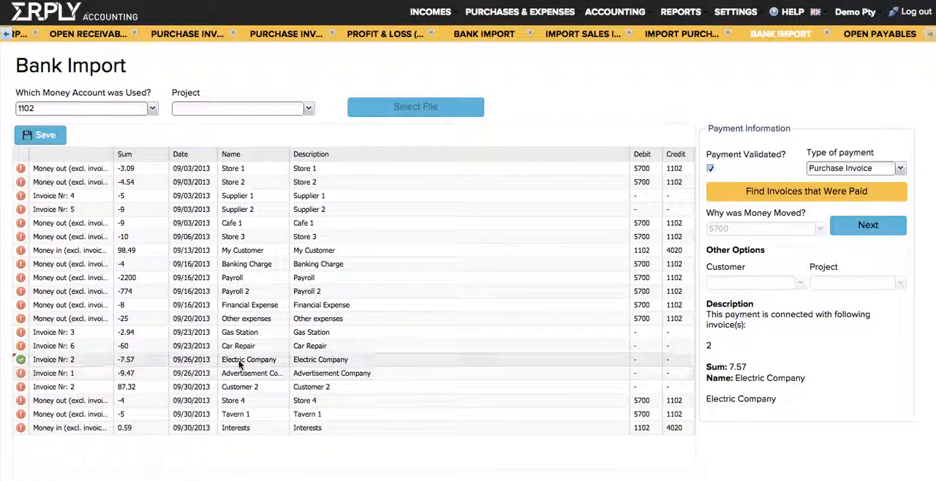
Link the My Customer bank payment with that customer's sales invoice 1, accepting the difference between paid and due sums.
{"action": "left_click", "coordinate": [218, 251]}
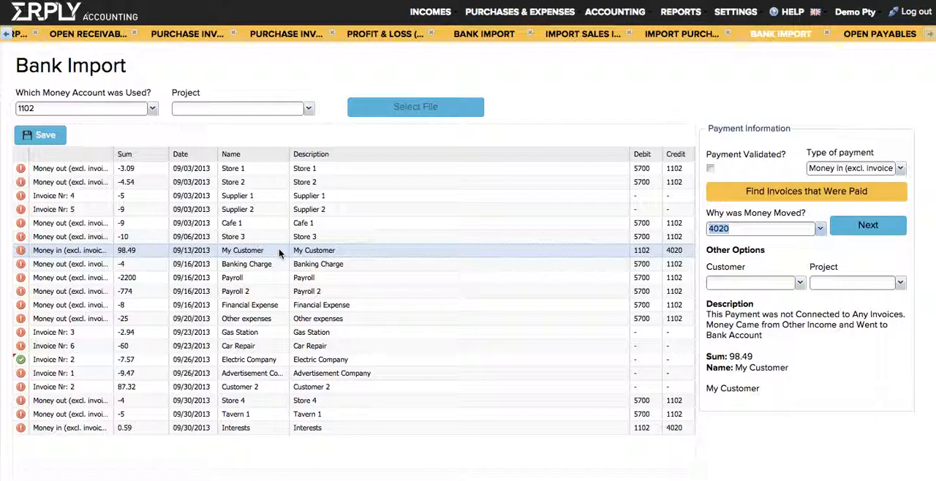
{"action": "left_click", "coordinate": [749, 191]}
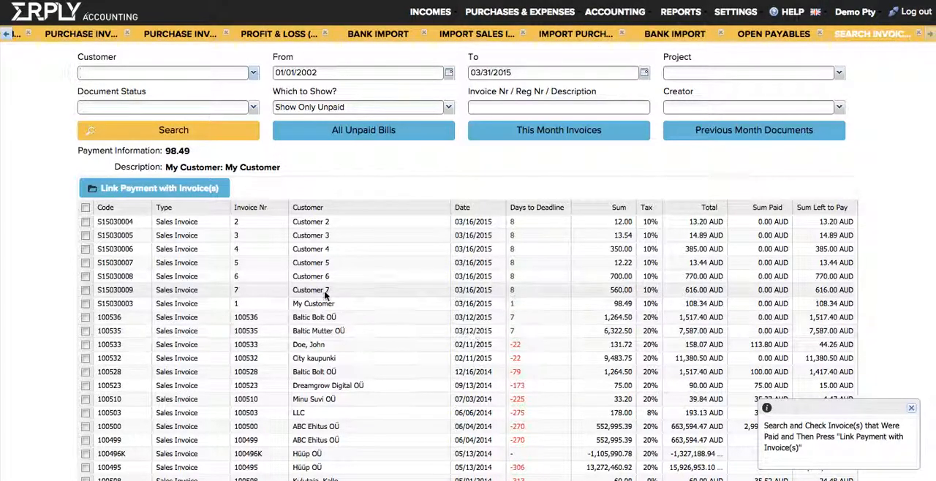
{"action": "left_click", "coordinate": [302, 305]}
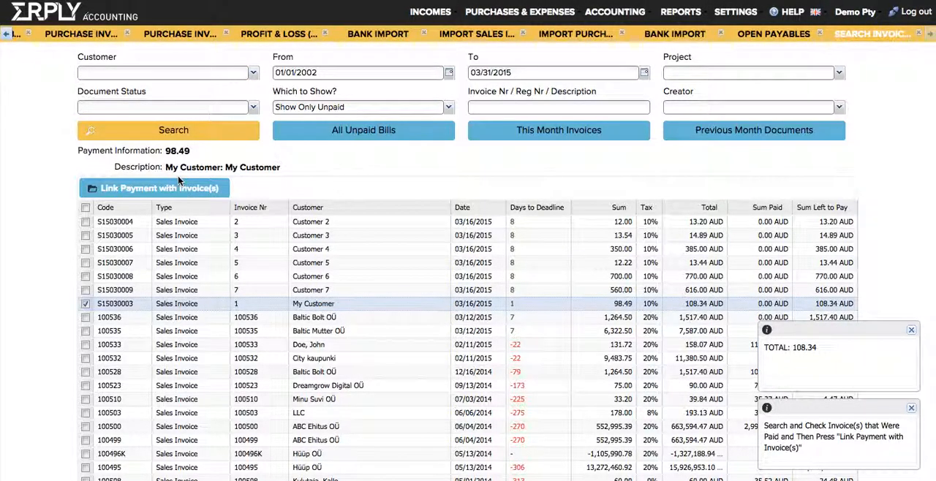
{"action": "left_click", "coordinate": [160, 193]}
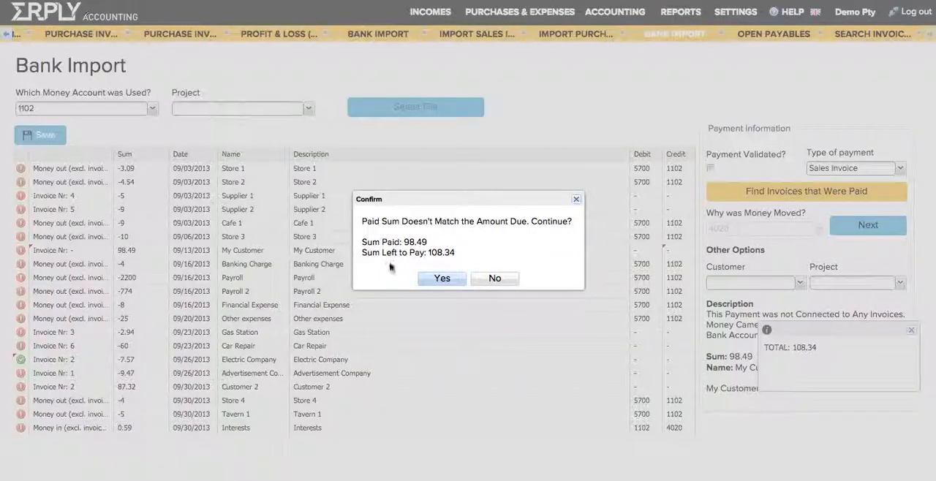
{"action": "left_click", "coordinate": [431, 280]}
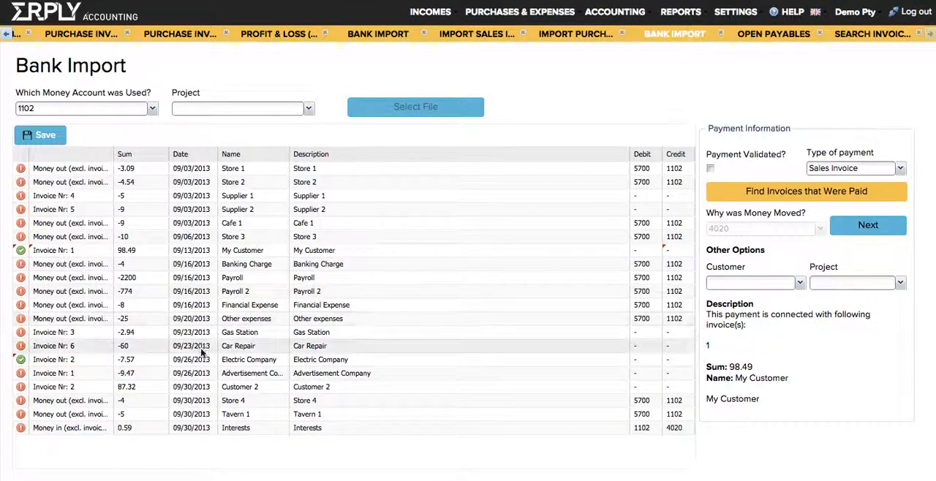
Review the accounts available as the reason for money movement on the Interests transaction.
{"action": "left_click", "coordinate": [186, 428]}
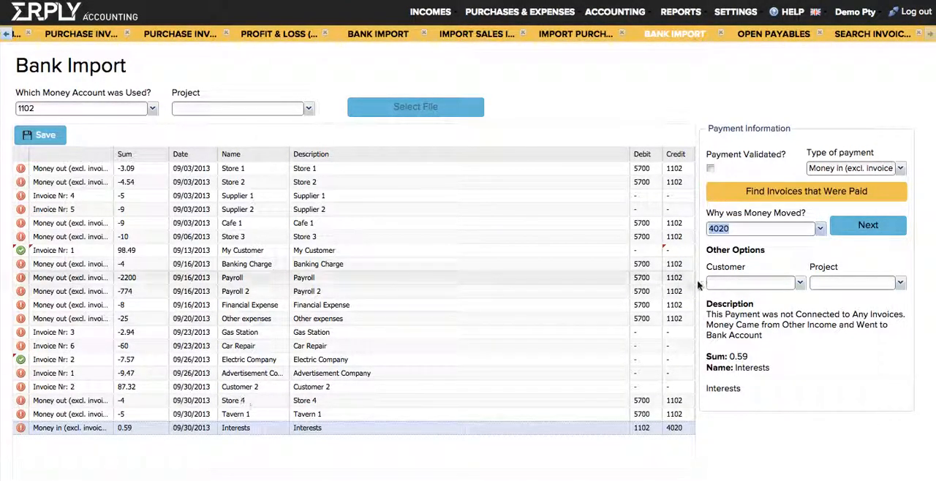
{"action": "left_click", "coordinate": [819, 230]}
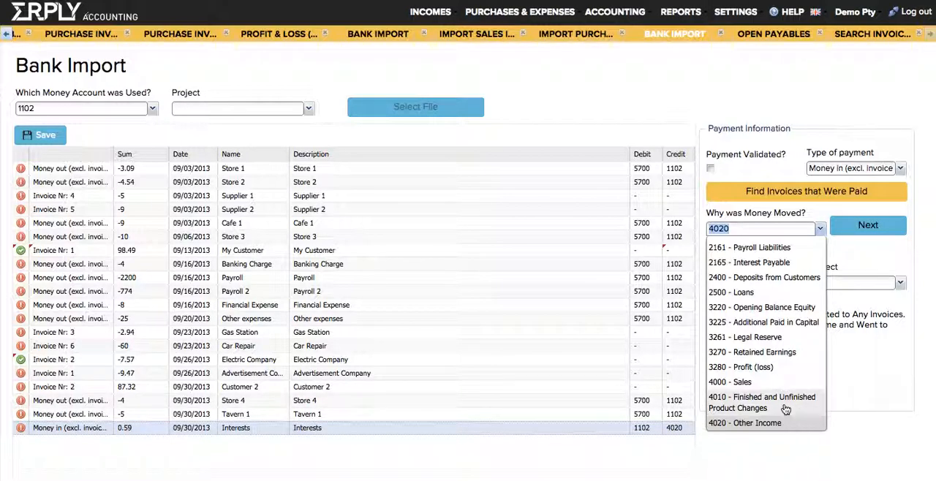
{"action": "left_click", "coordinate": [295, 430]}
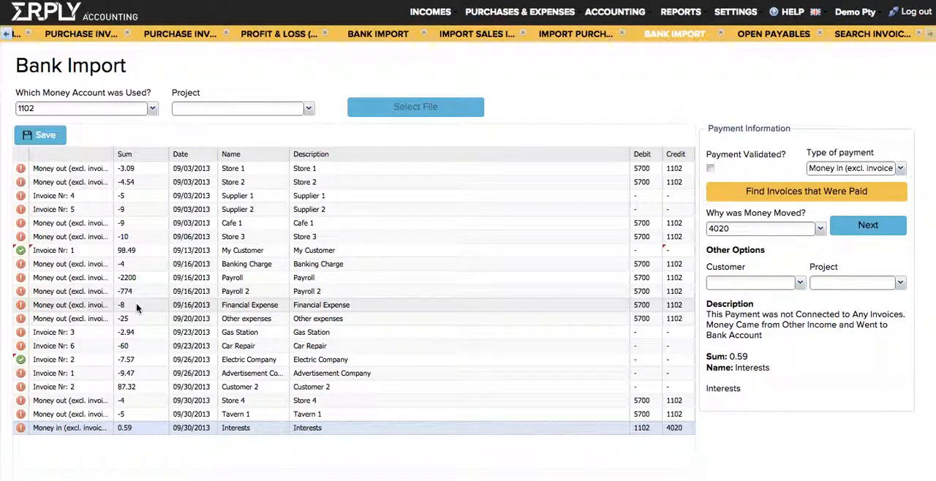
Insert an expense claim for the Other expenses bank transaction with Service as the purchased item and save it.
{"action": "left_click", "coordinate": [133, 322]}
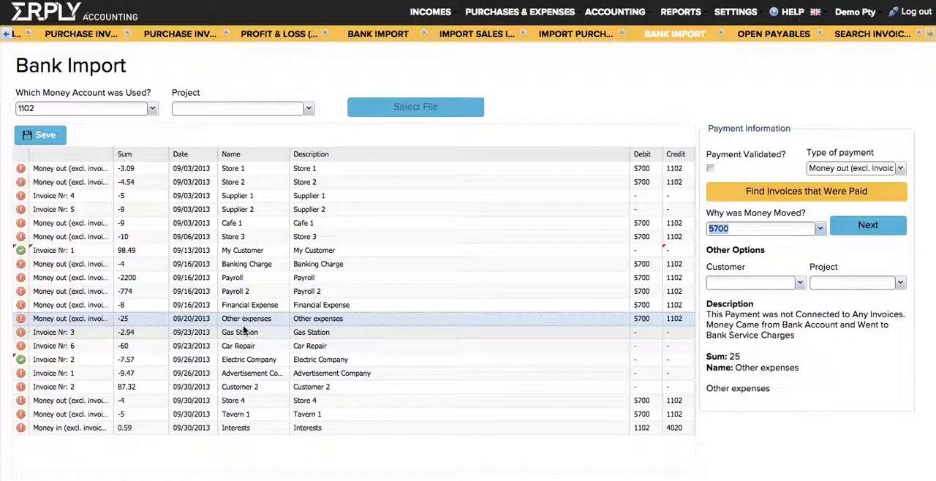
{"action": "right_click", "coordinate": [152, 326]}
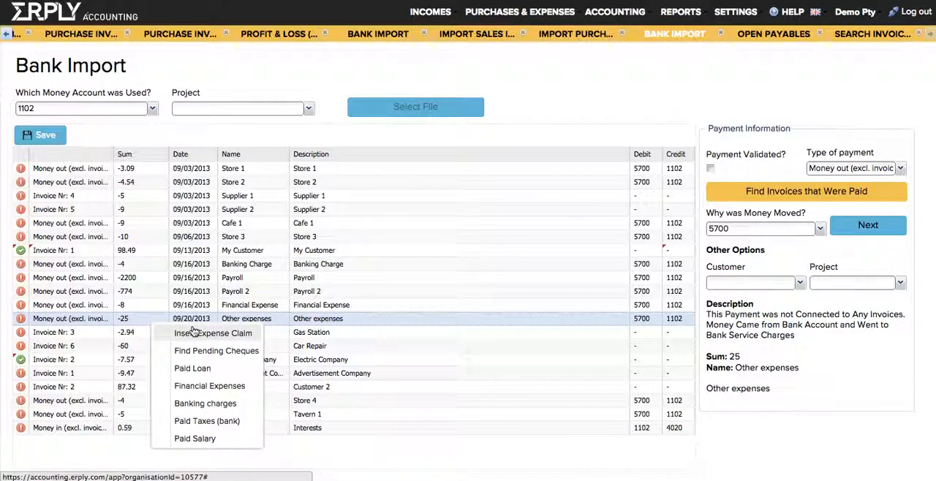
{"action": "left_click", "coordinate": [193, 333]}
{"action": "type", "text": "Service"}
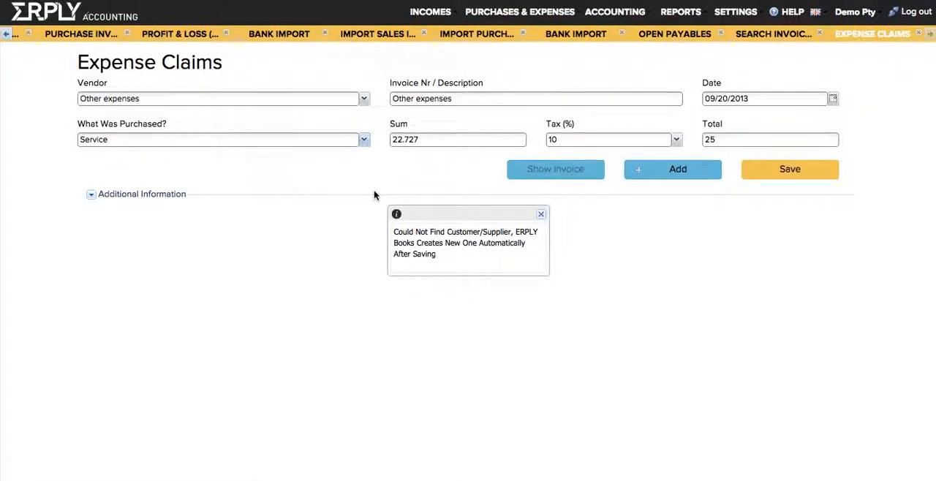
{"action": "left_click", "coordinate": [760, 169]}
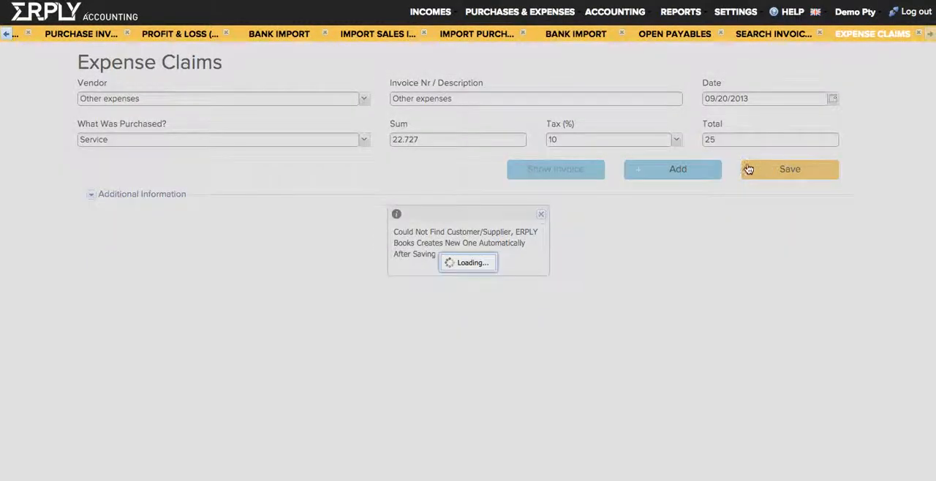
{"action": "left_click", "coordinate": [541, 214]}
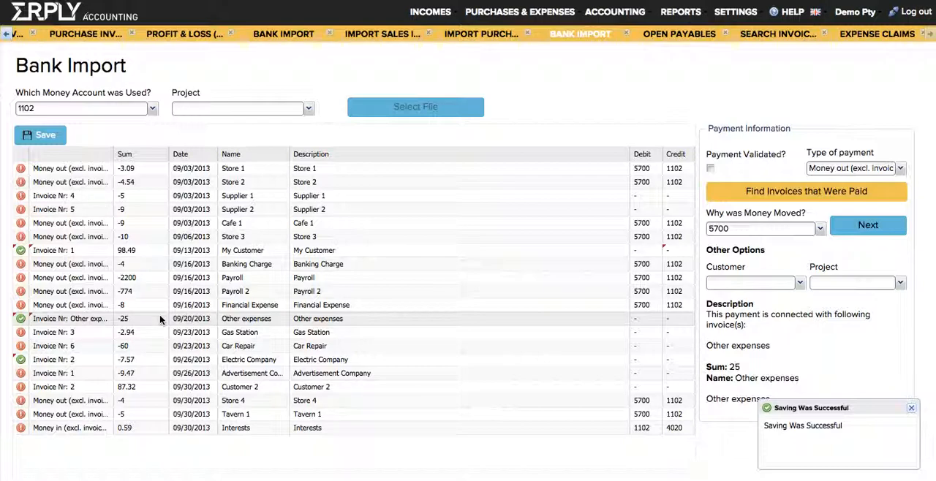
Save only the green bank rows and load ofx.ofx into a new Bank Import for money account 1102.
{"action": "left_click", "coordinate": [48, 135]}
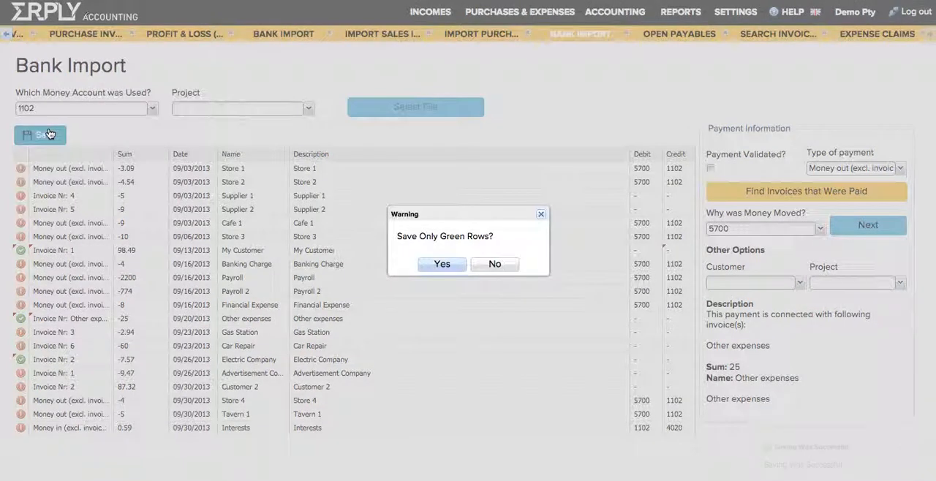
{"action": "key", "text": "Return"}
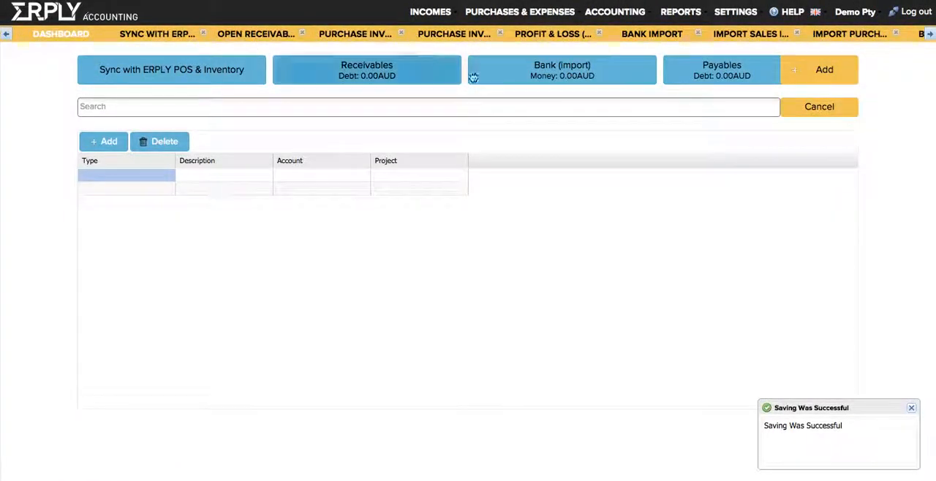
{"action": "left_click", "coordinate": [497, 86]}
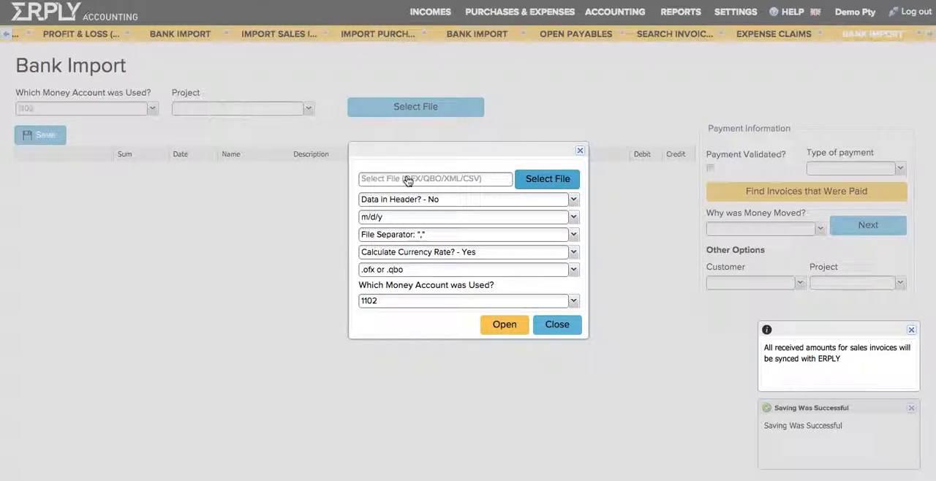
{"action": "left_click", "coordinate": [407, 182]}
{"action": "double_click", "coordinate": [412, 117]}
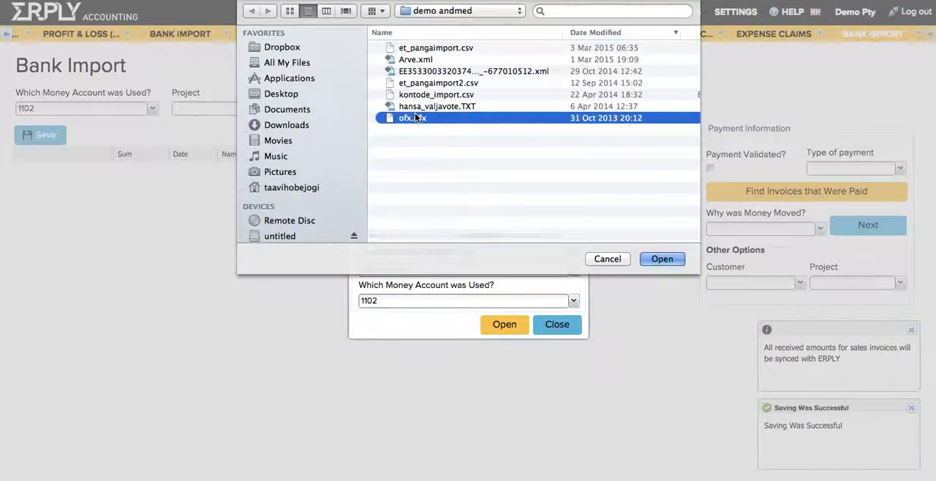
{"action": "left_click", "coordinate": [494, 326]}
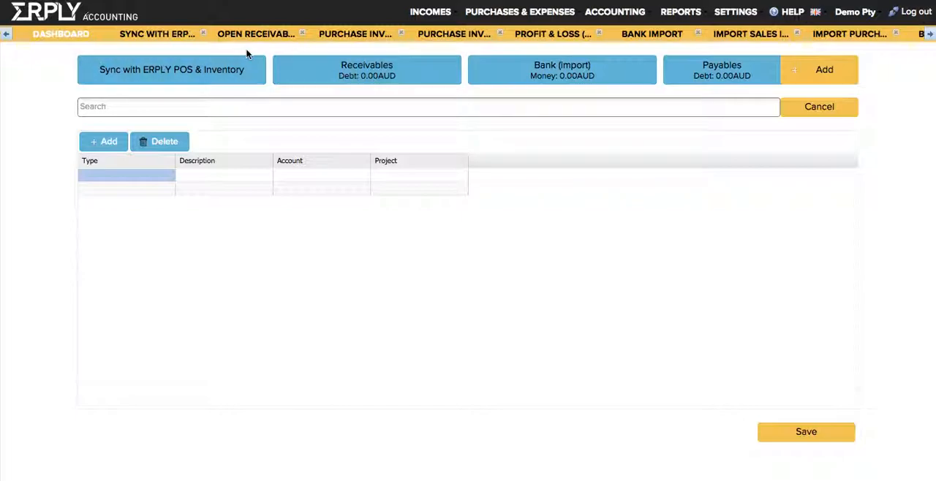
Close all open work tabs, cancel adding to the dashboard and open a new Manual Journal.
{"action": "left_click", "coordinate": [205, 36]}
{"action": "left_click", "coordinate": [205, 36]}
{"action": "left_click", "coordinate": [206, 35]}
{"action": "left_click", "coordinate": [205, 35]}
{"action": "left_click", "coordinate": [206, 35]}
{"action": "left_click", "coordinate": [206, 35]}
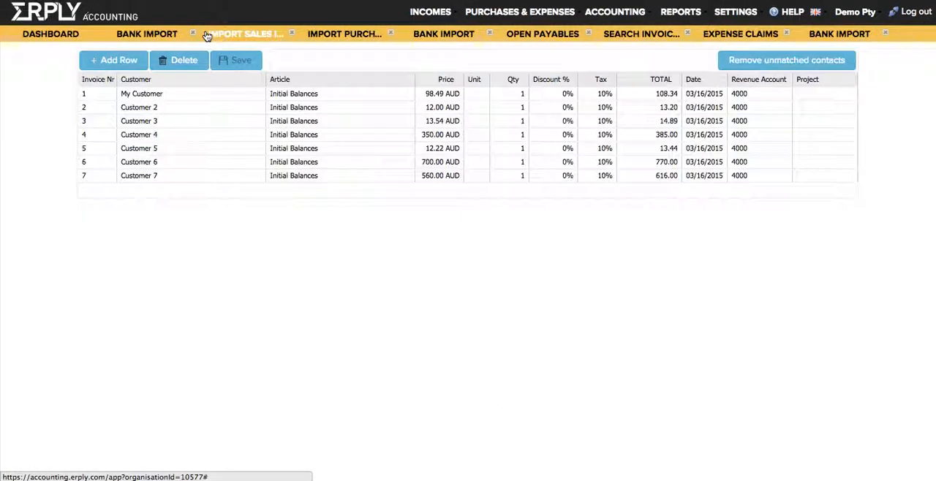
{"action": "left_click", "coordinate": [194, 35]}
{"action": "left_click", "coordinate": [195, 36]}
{"action": "left_click", "coordinate": [194, 36]}
{"action": "left_click", "coordinate": [195, 35]}
{"action": "left_click", "coordinate": [194, 35]}
{"action": "left_click", "coordinate": [194, 35]}
{"action": "left_click", "coordinate": [195, 35]}
{"action": "left_click", "coordinate": [194, 35]}
{"action": "left_click", "coordinate": [788, 106]}
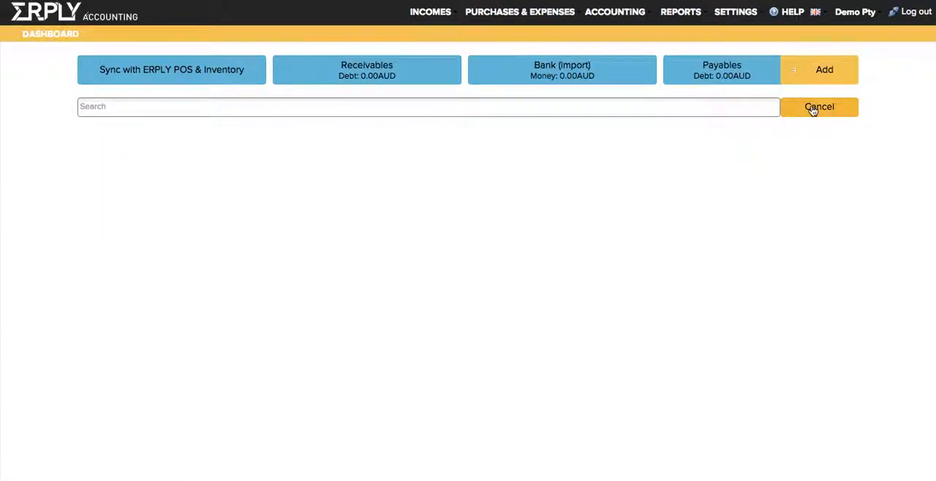
{"action": "left_click", "coordinate": [609, 16]}
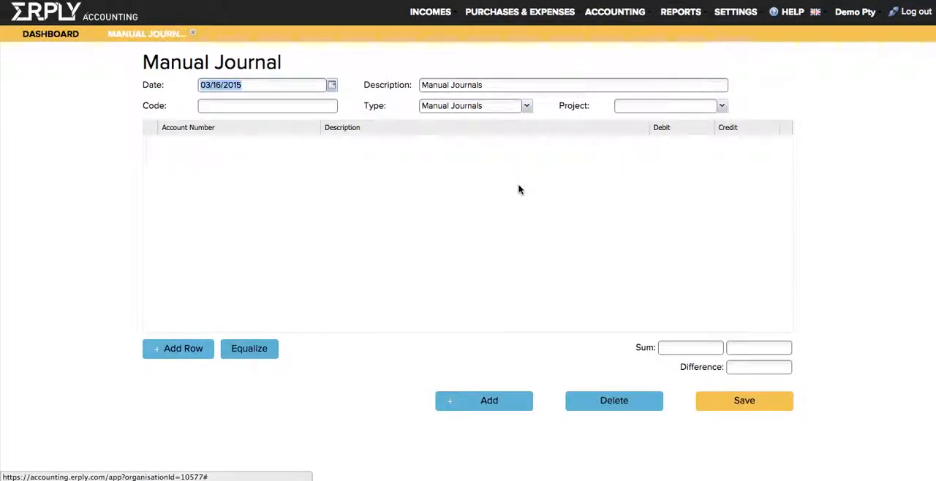
Close the Manual Journal without saving it.
{"action": "left_click", "coordinate": [503, 16]}
{"action": "mouse_move", "coordinate": [533, 32]}
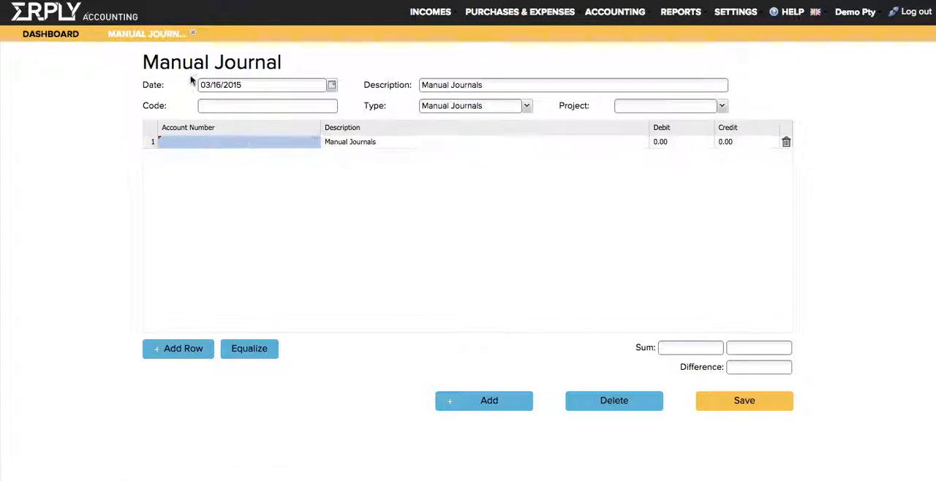
{"action": "left_click", "coordinate": [193, 34]}
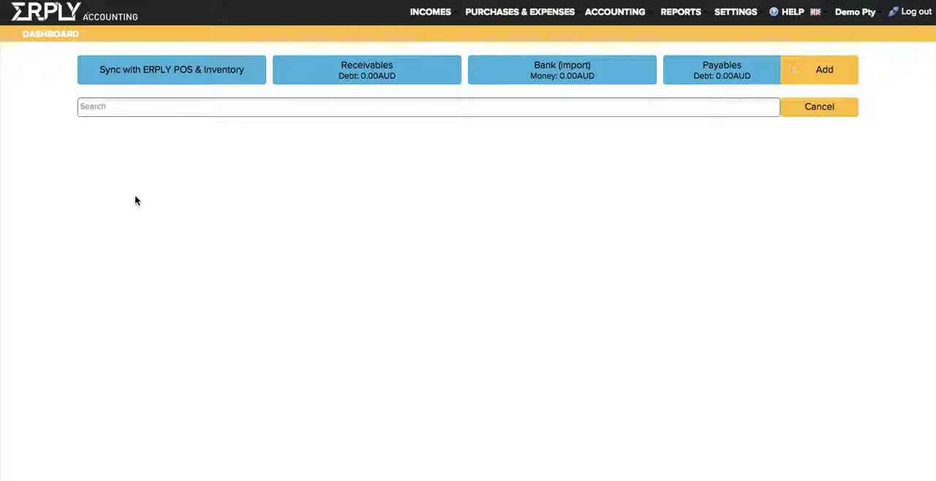
Open a blank Purchase Invoice, collapse its Additional Information section to view the article rows, and close it unsaved.
{"action": "left_click", "coordinate": [792, 71]}
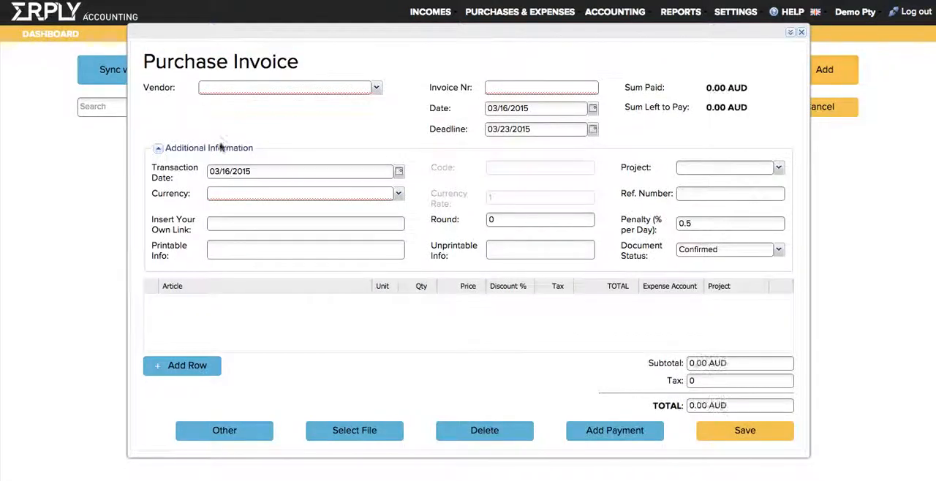
{"action": "left_click", "coordinate": [220, 146]}
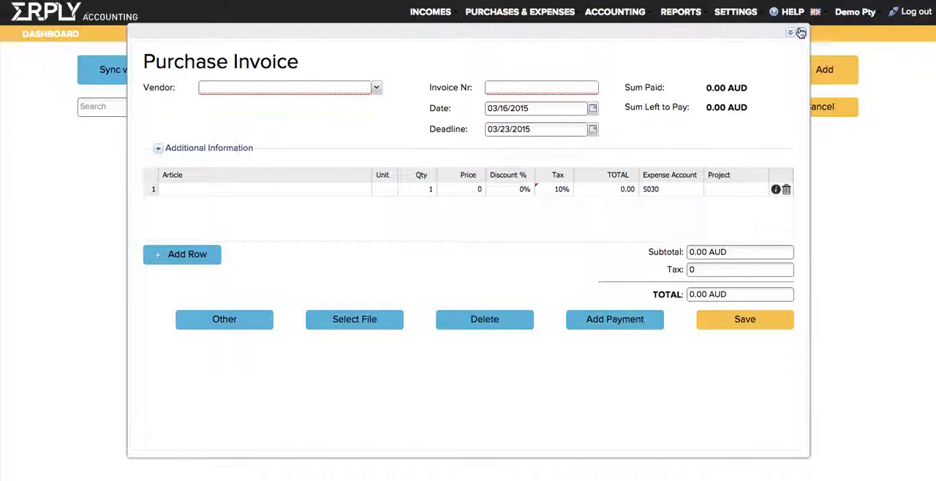
{"action": "left_click", "coordinate": [801, 32]}
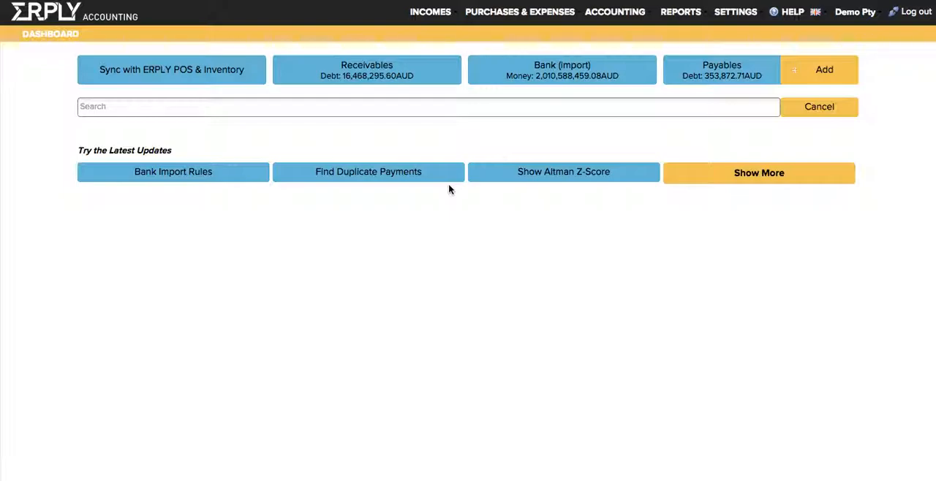
Expand the latest updates on the dashboard twice and open Key Performance Indicators by Year.
{"action": "left_click", "coordinate": [733, 172]}
{"action": "left_click", "coordinate": [727, 199]}
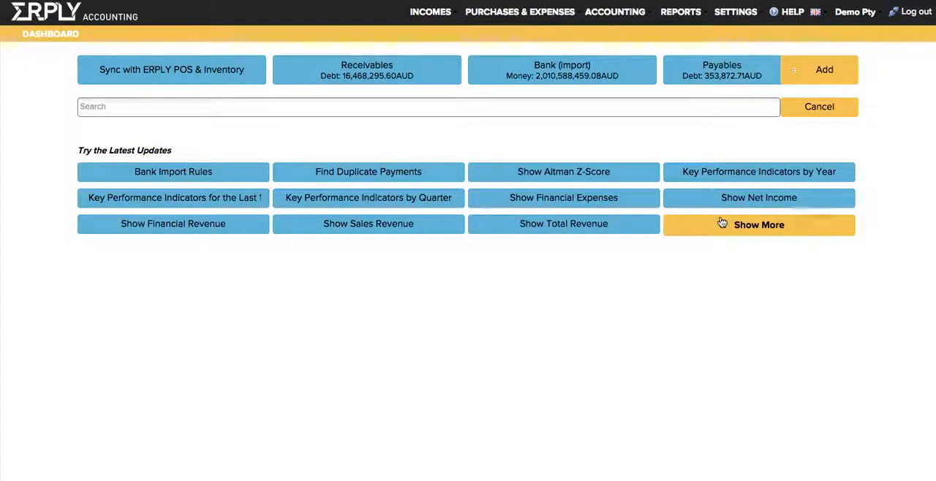
{"action": "left_click", "coordinate": [722, 223]}
{"action": "left_click", "coordinate": [709, 179]}
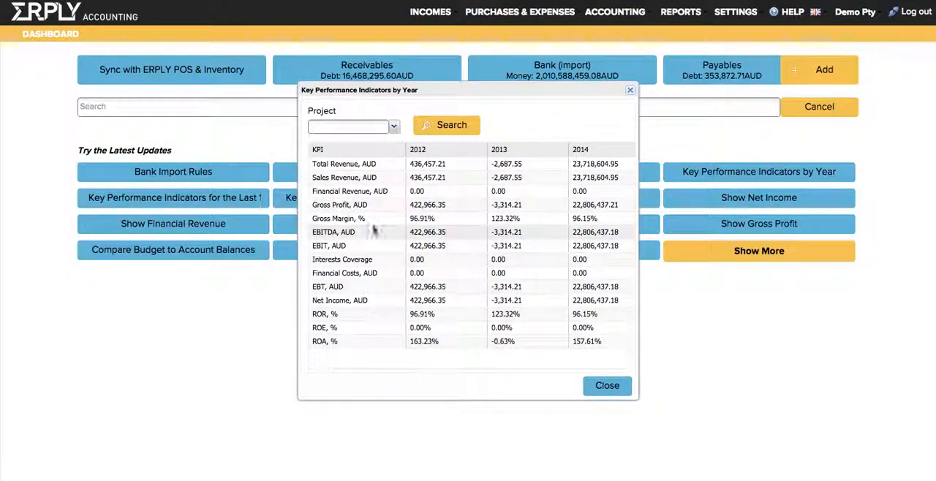
View the ROE, ROR, ROA chart from the yearly key performance indicators and close both windows.
{"action": "left_click", "coordinate": [350, 318]}
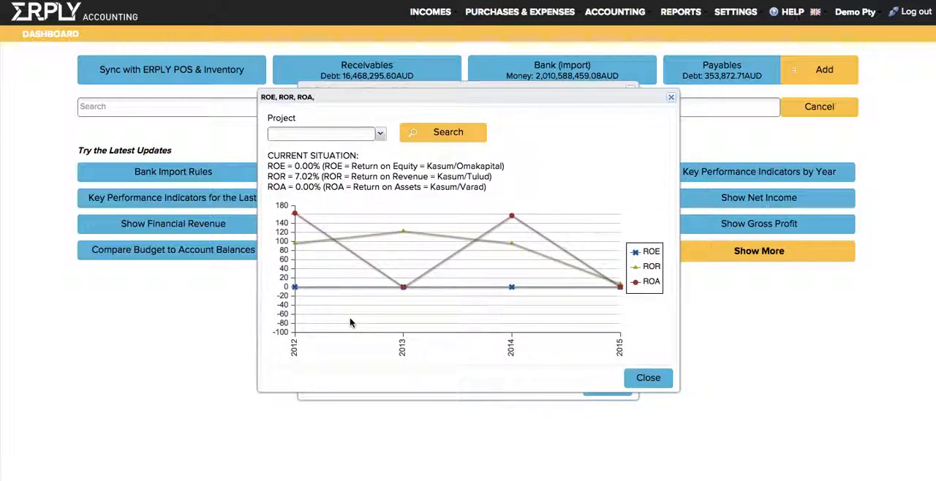
{"action": "mouse_move", "coordinate": [403, 233]}
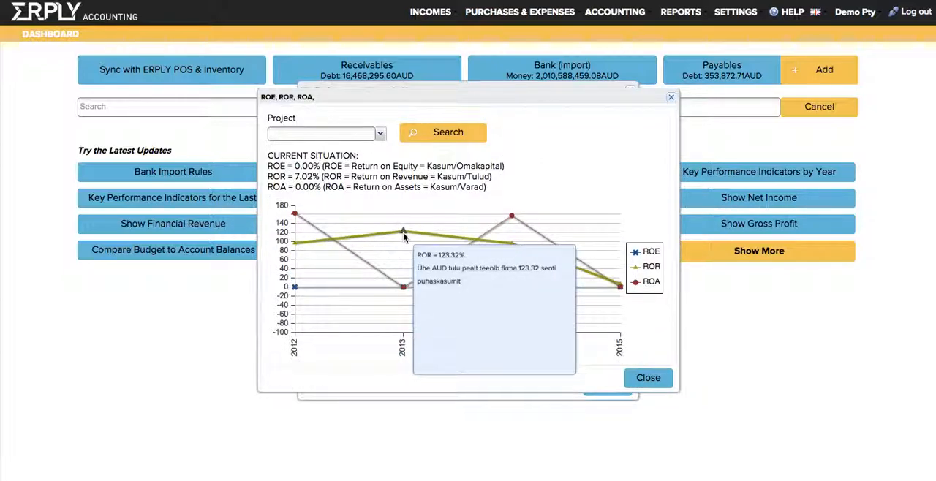
{"action": "left_click", "coordinate": [670, 97]}
{"action": "left_click", "coordinate": [611, 387]}
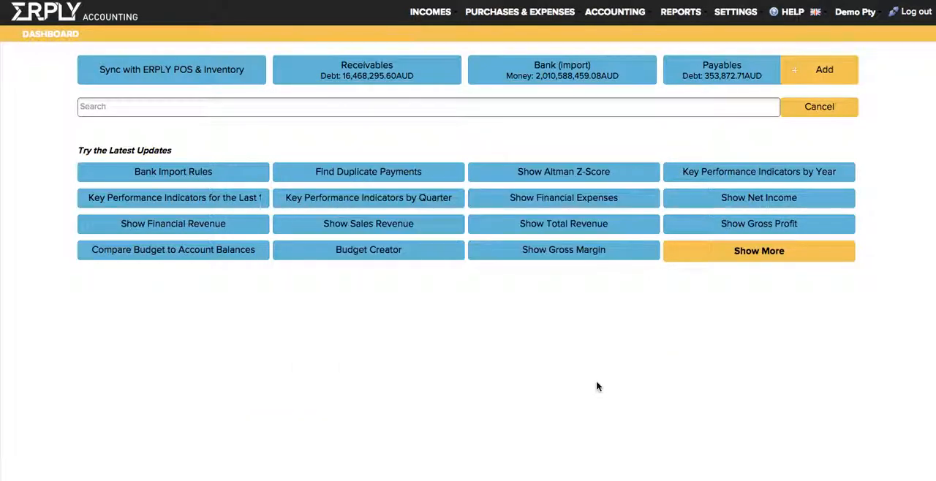
Try to search the dashboard for gmroi and reload the application.
{"action": "left_click", "coordinate": [327, 110]}
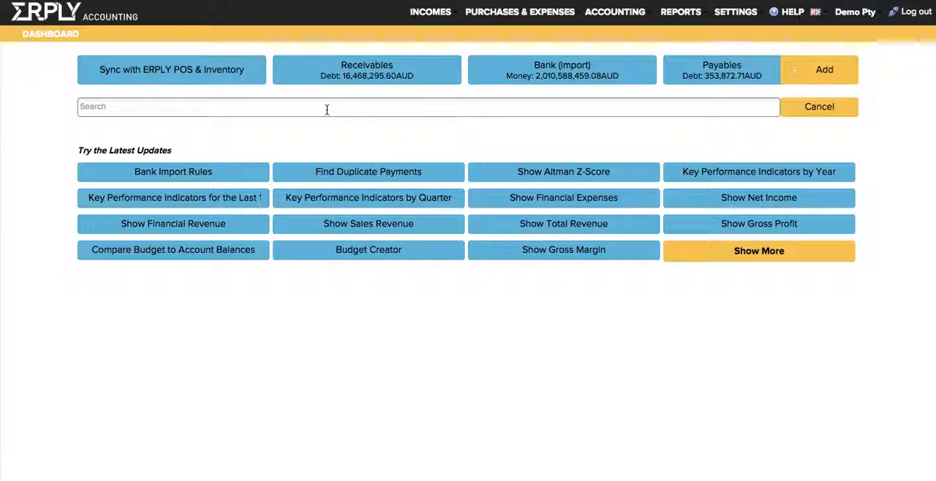
{"action": "type", "text": "gmroi"}
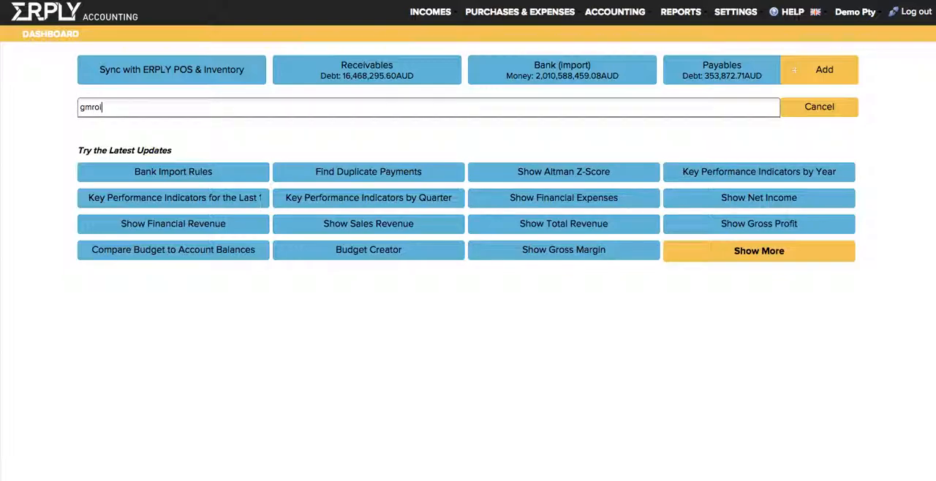
{"action": "key", "text": "BackSpace"}
{"action": "key", "text": "BackSpace"}
{"action": "key", "text": "BackSpace"}
{"action": "key", "text": "BackSpace"}
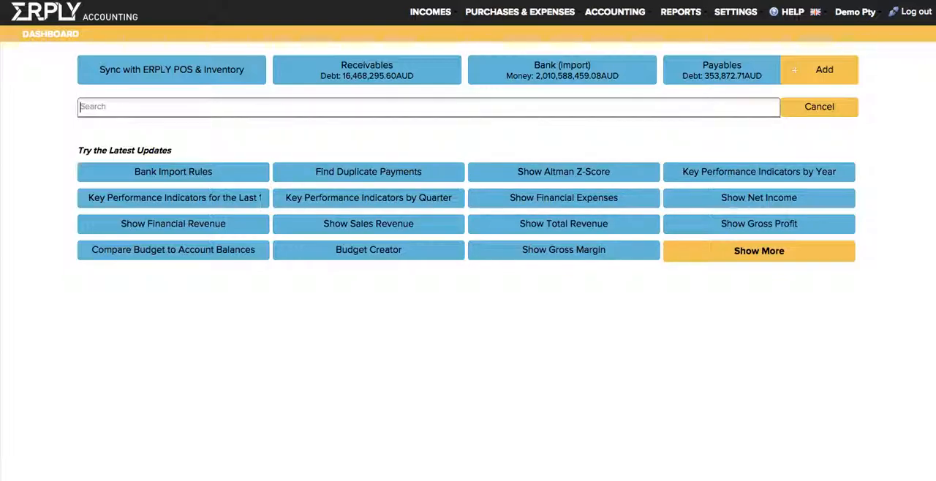
{"action": "type", "text": "gmo"}
{"action": "key", "text": "ctrl+a"}
{"action": "type", "text": "culm"}
{"action": "key", "text": "Return"}
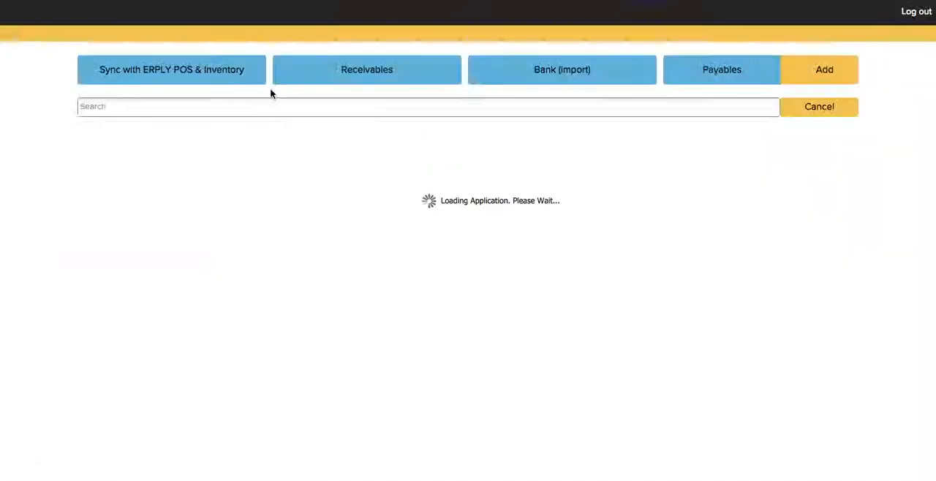
Search the dashboard for curre and for gmro, open Show GMROI, and cancel the search.
{"action": "type", "text": "curre"}
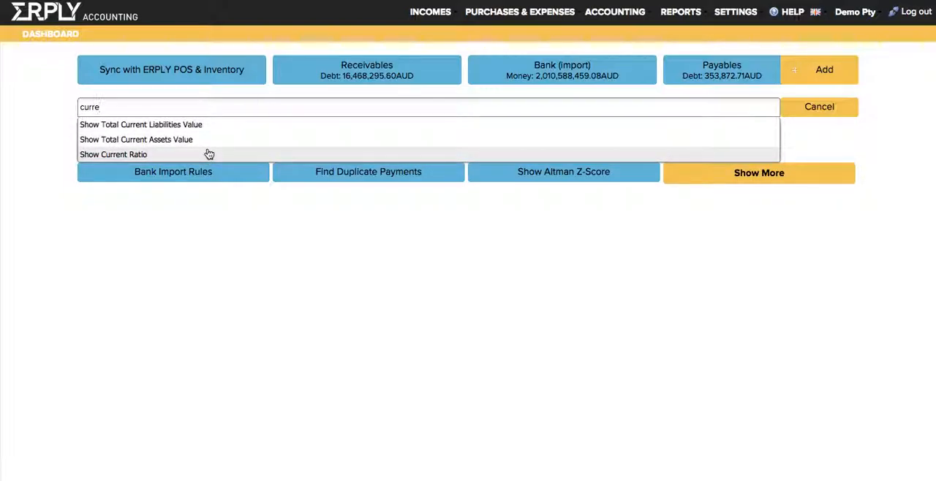
{"action": "double_click", "coordinate": [196, 107]}
{"action": "type", "text": "v"}
{"action": "key", "text": "BackSpace"}
{"action": "type", "text": "gmro"}
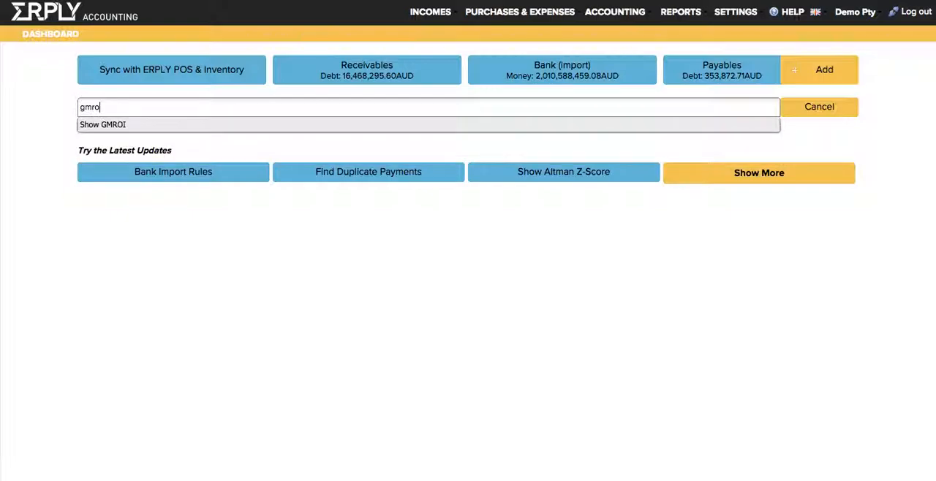
{"action": "left_click", "coordinate": [193, 124]}
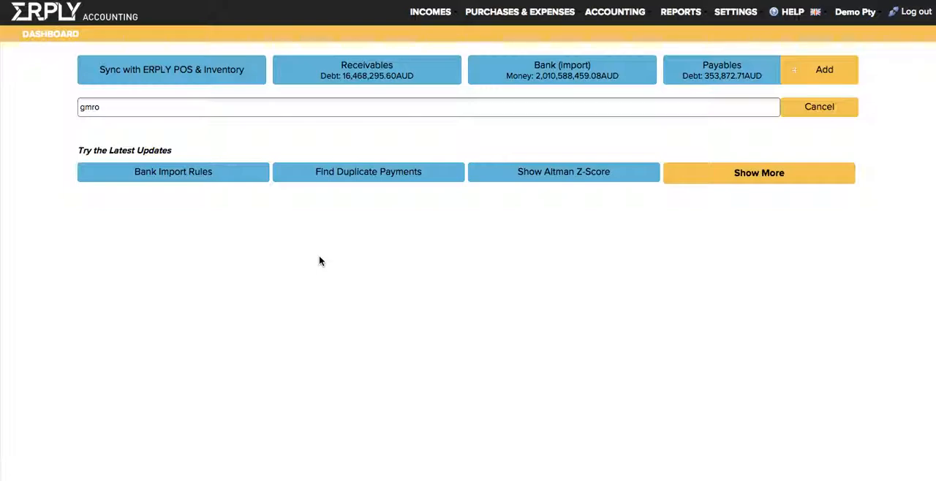
{"action": "left_click", "coordinate": [810, 110]}
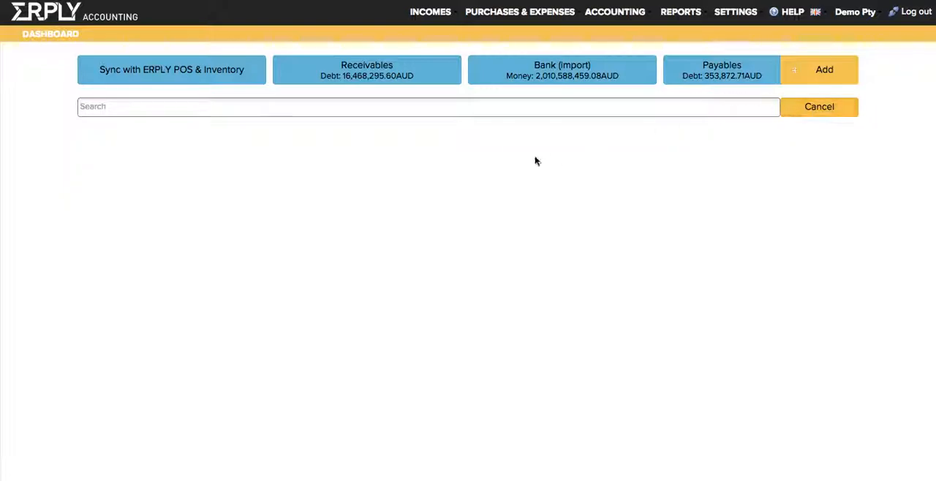
Print the VAT Report for 03/01/2015 to 03/31/2015 as a PDF, view it, and close the PDF and the report.
{"action": "left_click", "coordinate": [680, 17]}
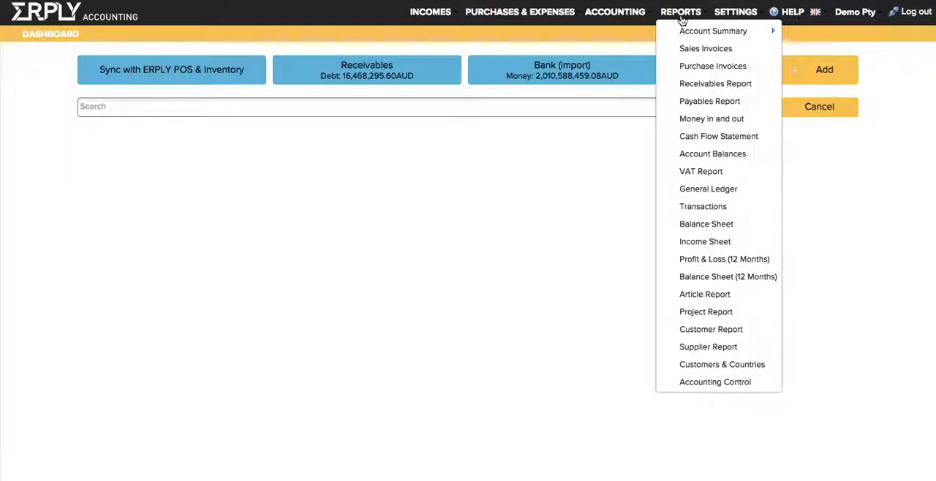
{"action": "left_click", "coordinate": [700, 173]}
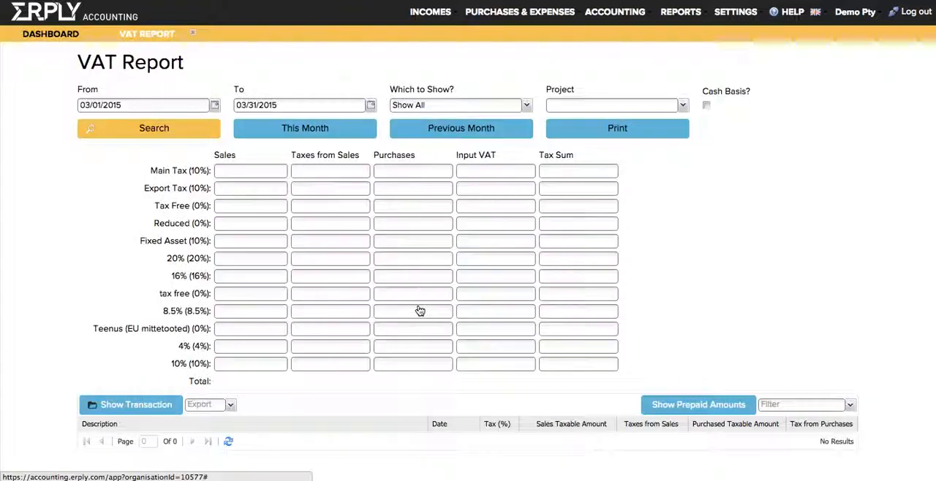
{"action": "left_click", "coordinate": [572, 136]}
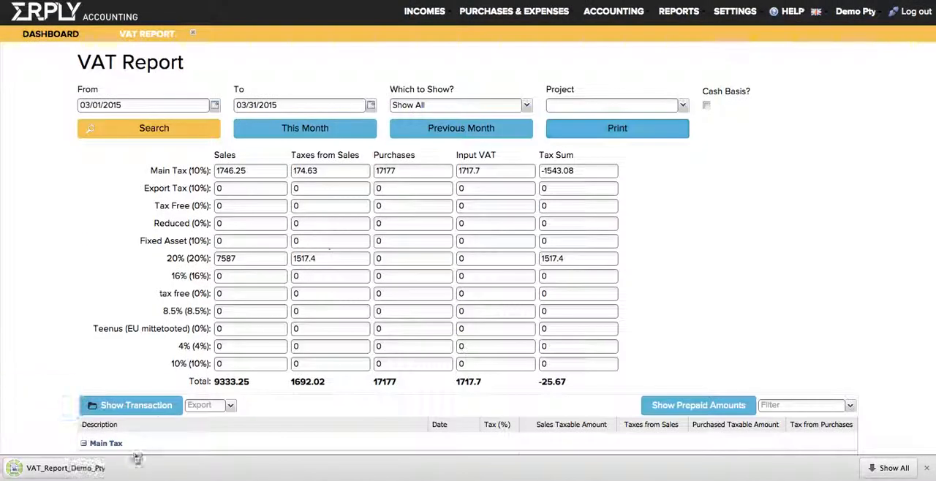
{"action": "left_click", "coordinate": [91, 462]}
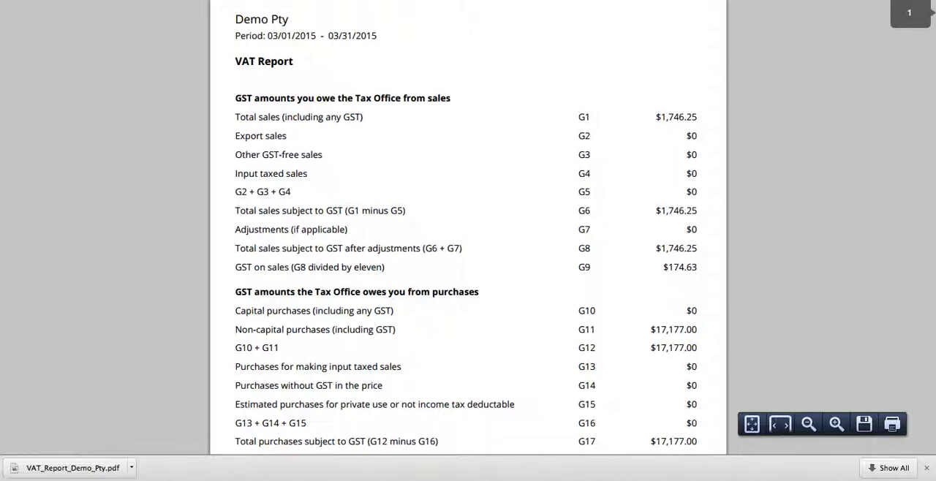
{"action": "key", "text": "super+w"}
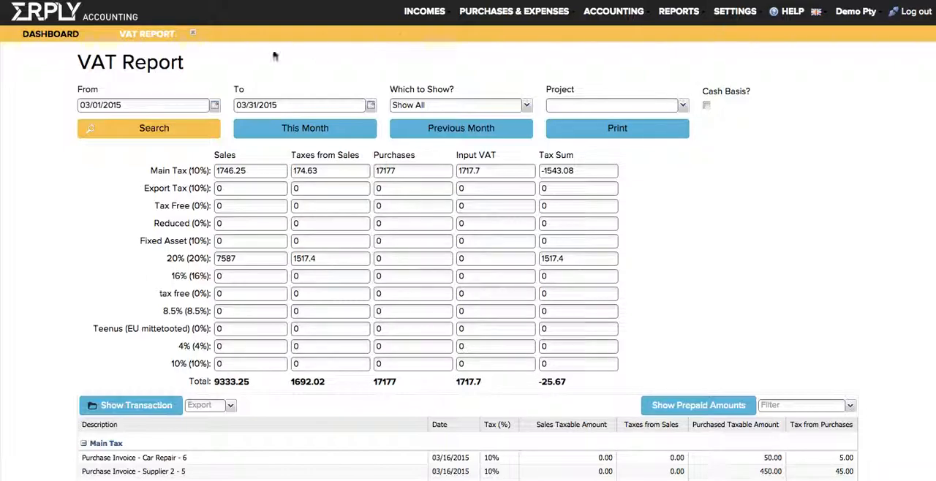
{"action": "left_click", "coordinate": [193, 35]}
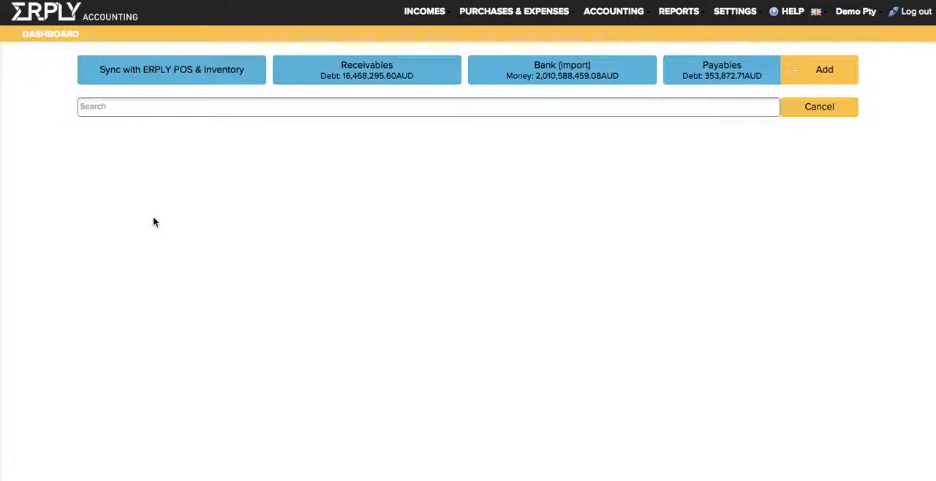